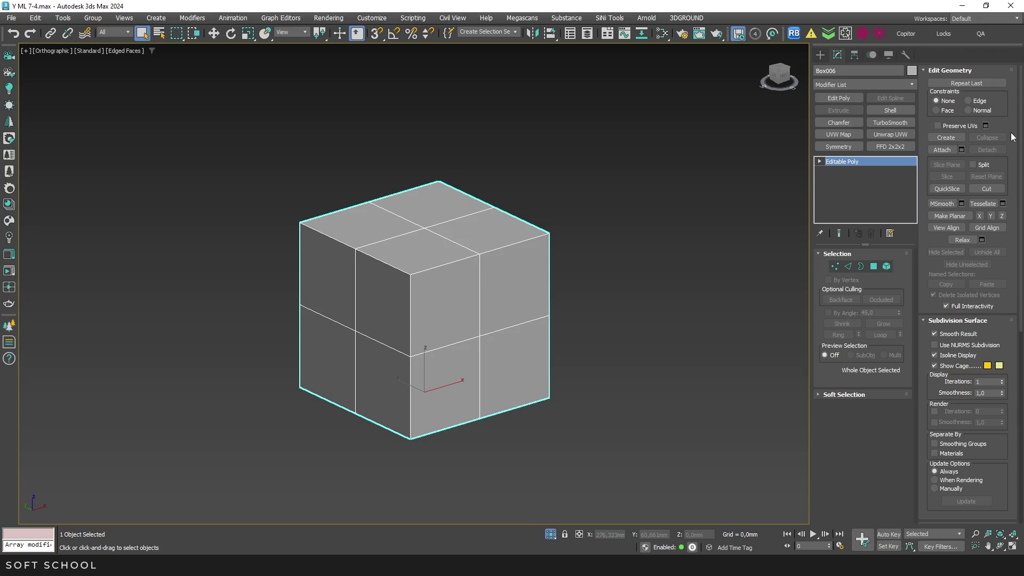
# - Extrude the box's rear-right top polygon by 10 mm
pyautogui.click(976, 84)
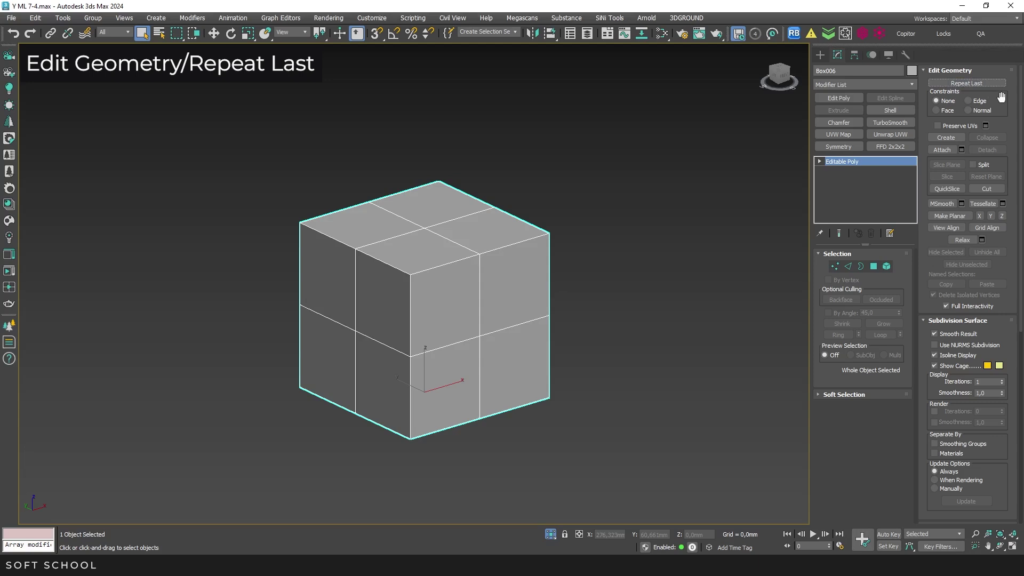
pyautogui.click(873, 266)
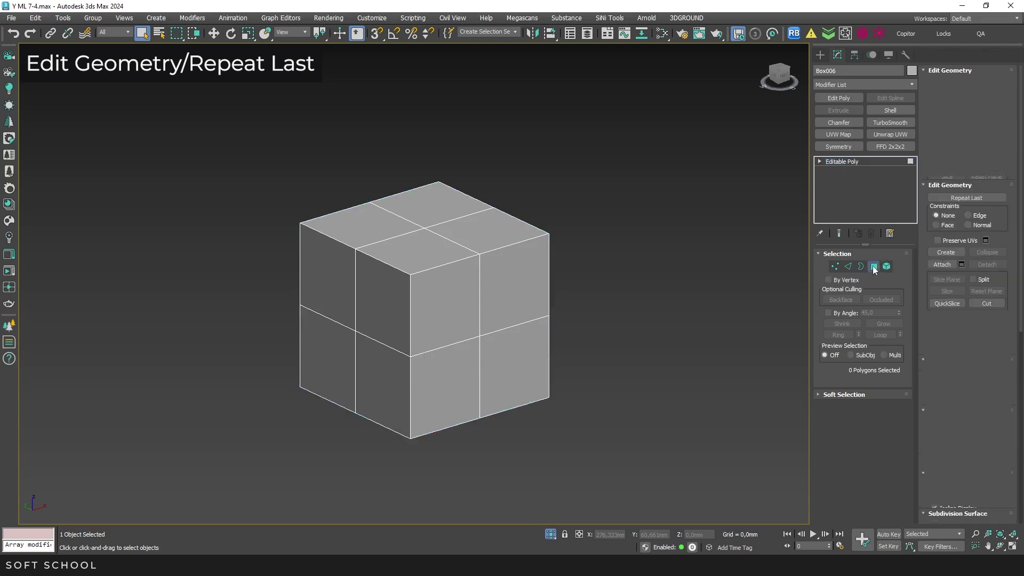
pyautogui.click(494, 227)
pyautogui.click(856, 432)
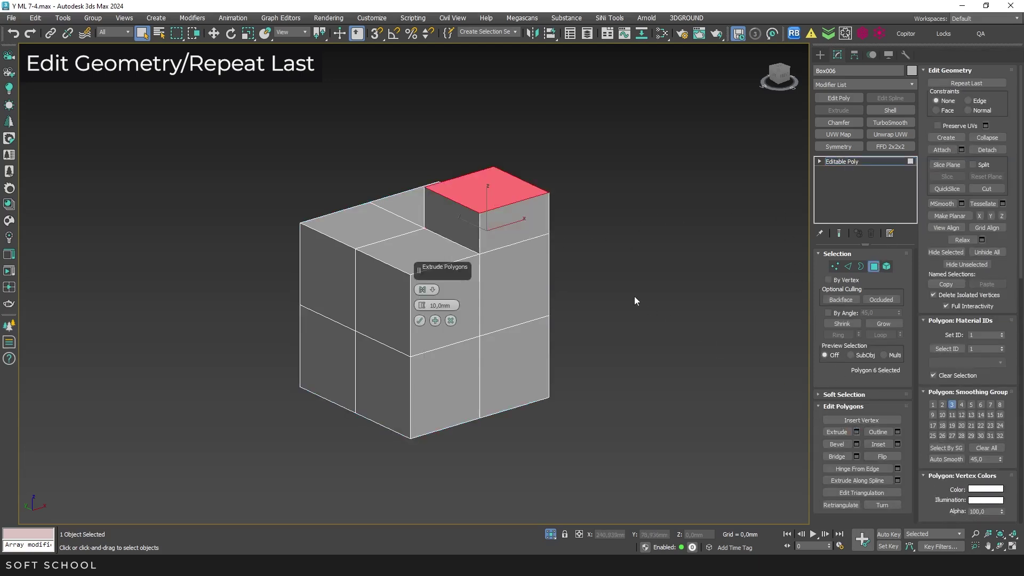
pyautogui.click(419, 321)
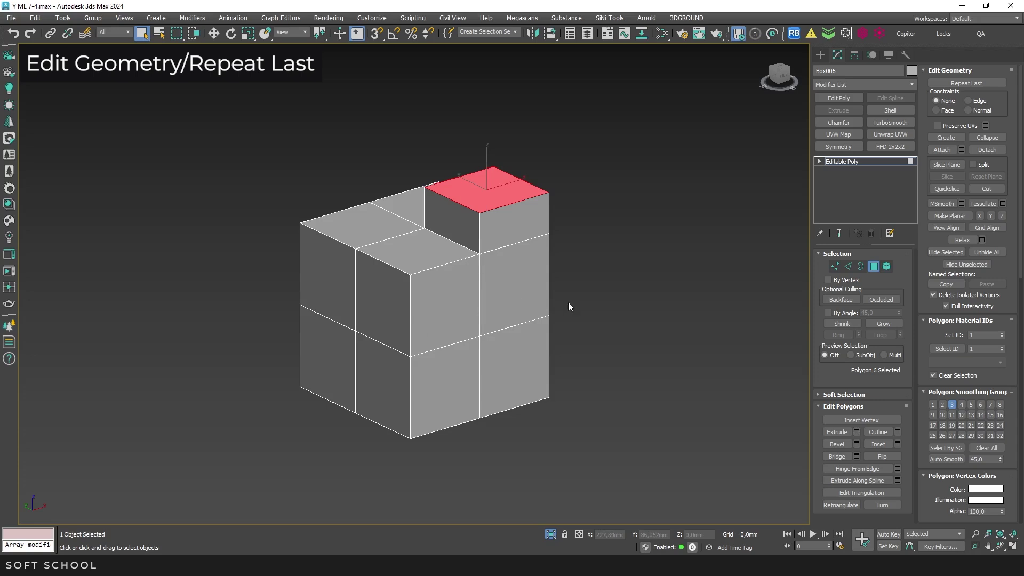
# - Select six separate polygons on the top and sides of the box and repeat the last extrusion on them
pyautogui.click(567, 304)
pyautogui.click(534, 343)
pyautogui.keyDown('ctrl'); pyautogui.click(434, 313); pyautogui.keyUp('ctrl')
pyautogui.keyDown('ctrl'); pyautogui.click(417, 266); pyautogui.keyUp('ctrl')
pyautogui.keyDown('ctrl'); pyautogui.click(364, 213); pyautogui.keyUp('ctrl')
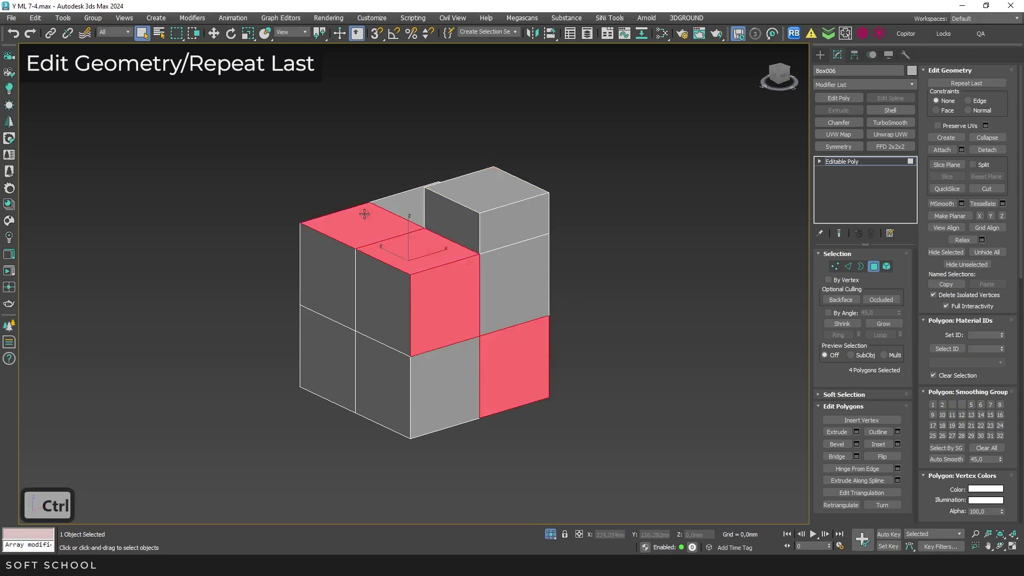
pyautogui.keyDown('ctrl'); pyautogui.click(328, 358); pyautogui.keyUp('ctrl')
pyautogui.keyDown('ctrl'); pyautogui.click(383, 384); pyautogui.keyUp('ctrl')
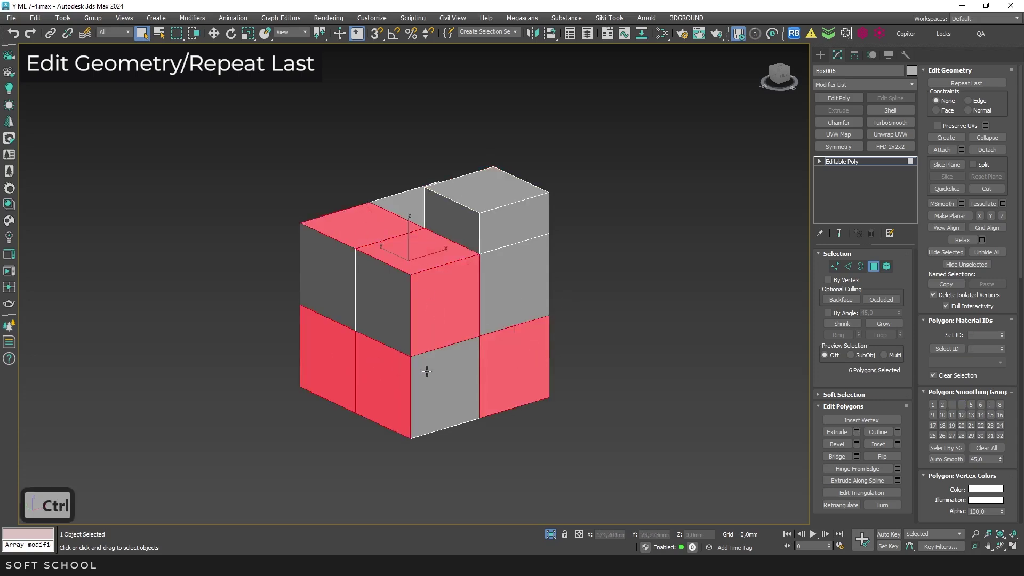
pyautogui.click(963, 84)
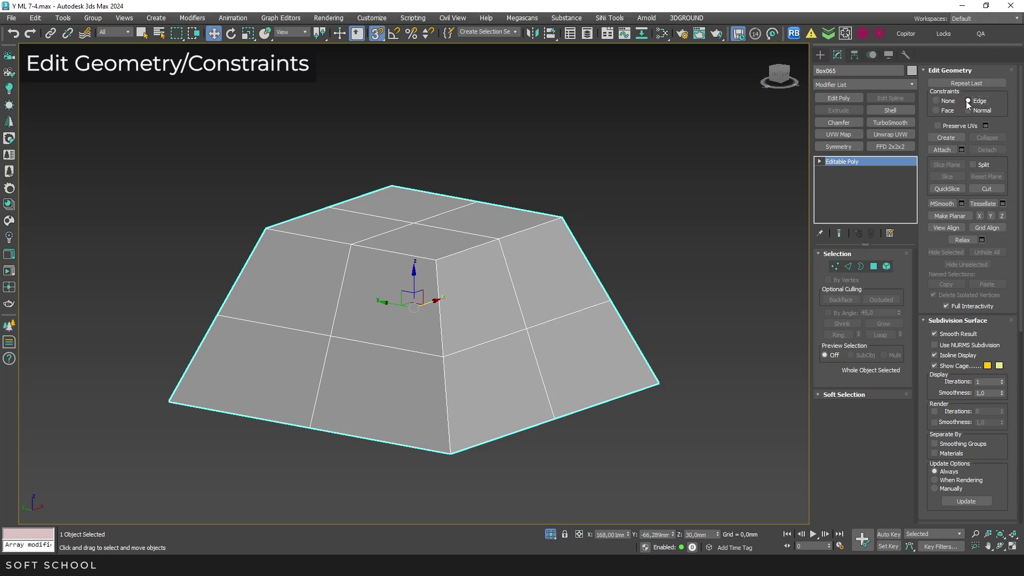
# - Try to slide the horizontal middle edge loop of the tapered box up to about Z 33 mm under the Edge constraint
pyautogui.click(848, 266)
pyautogui.click(556, 318)
pyautogui.doubleClick(556, 318)
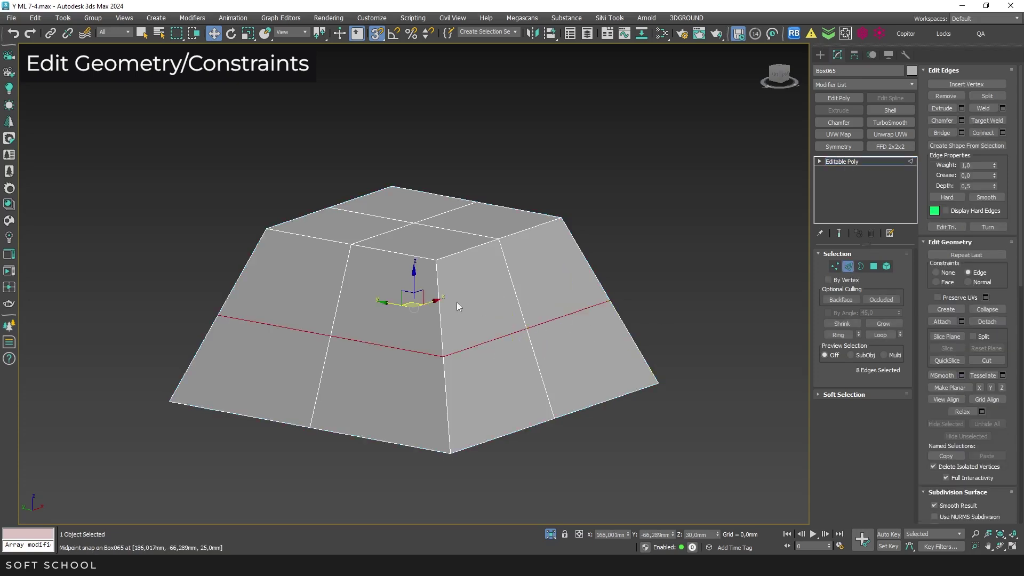
pyautogui.moveTo(414, 282); pyautogui.dragTo(472, 320)
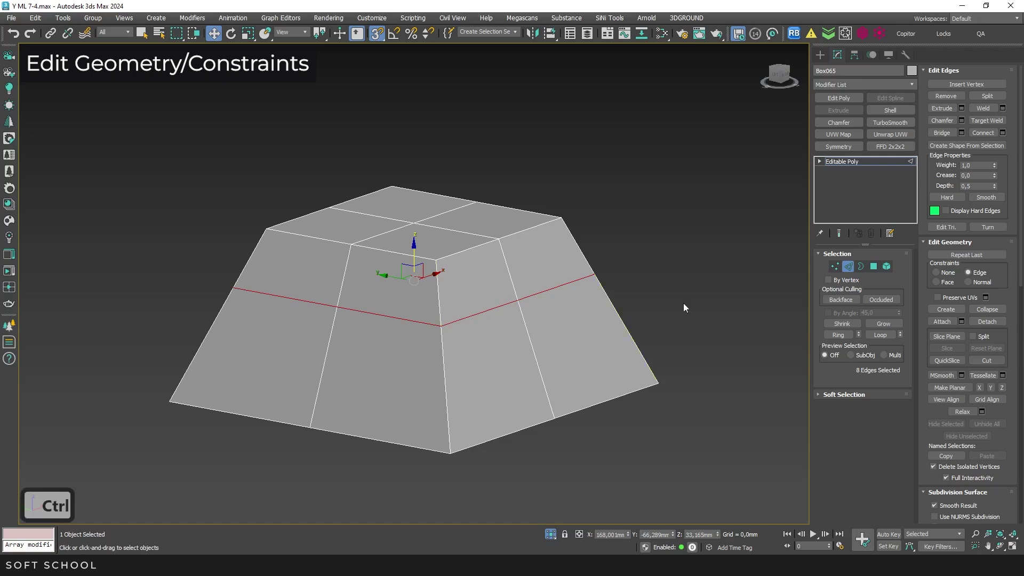
pyautogui.hotkey('ctrl', 'z')
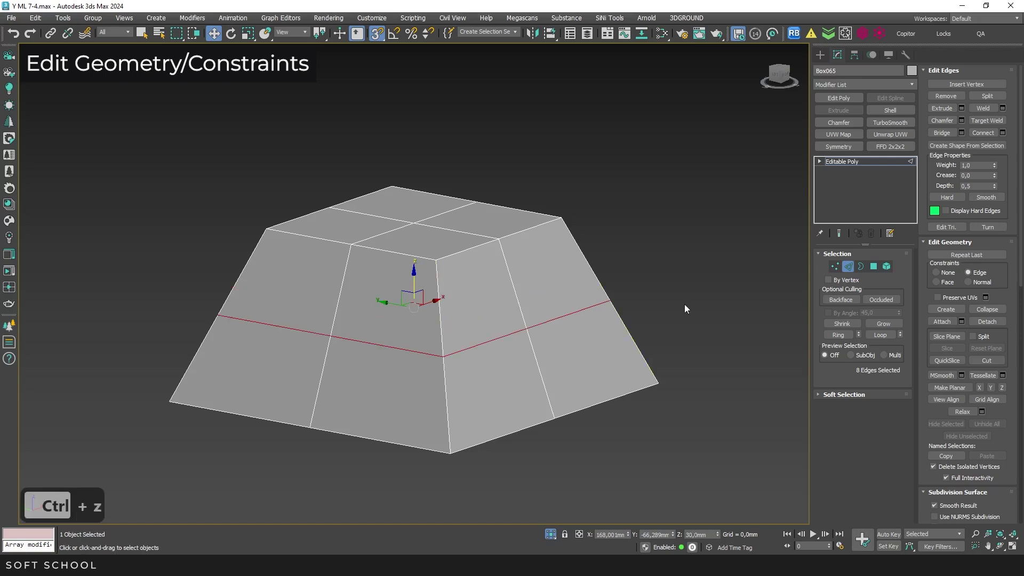
# - Without snapping, slide the side's middle vertex along its surface under the Face constraint and pull it outward under the Normal constraint
pyautogui.click(936, 282)
pyautogui.click(835, 266)
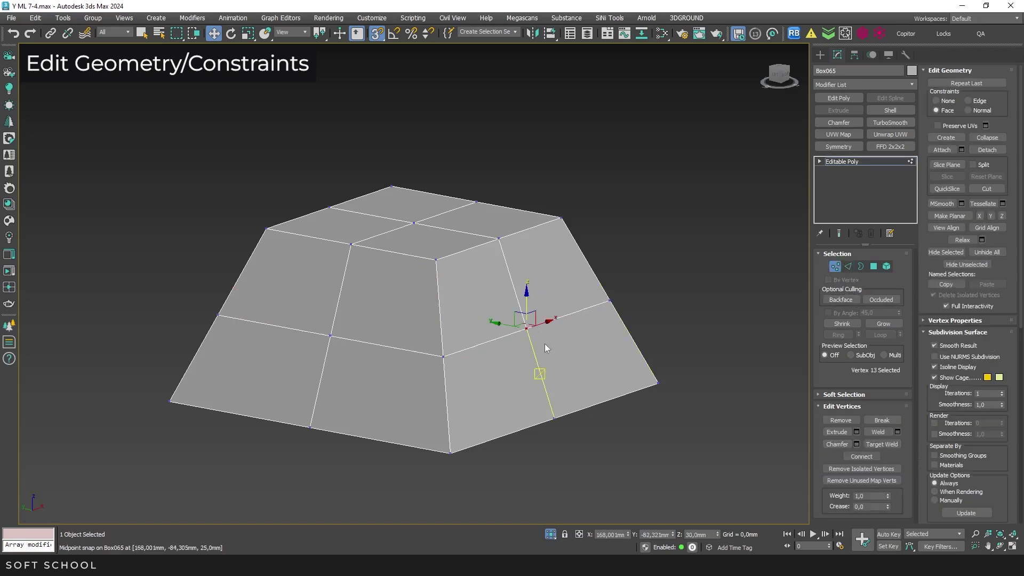
pyautogui.press('s')
pyautogui.keyDown('alt'); pyautogui.moveTo(544, 320); pyautogui.dragTo(550, 306, button='middle'); pyautogui.keyUp('alt')
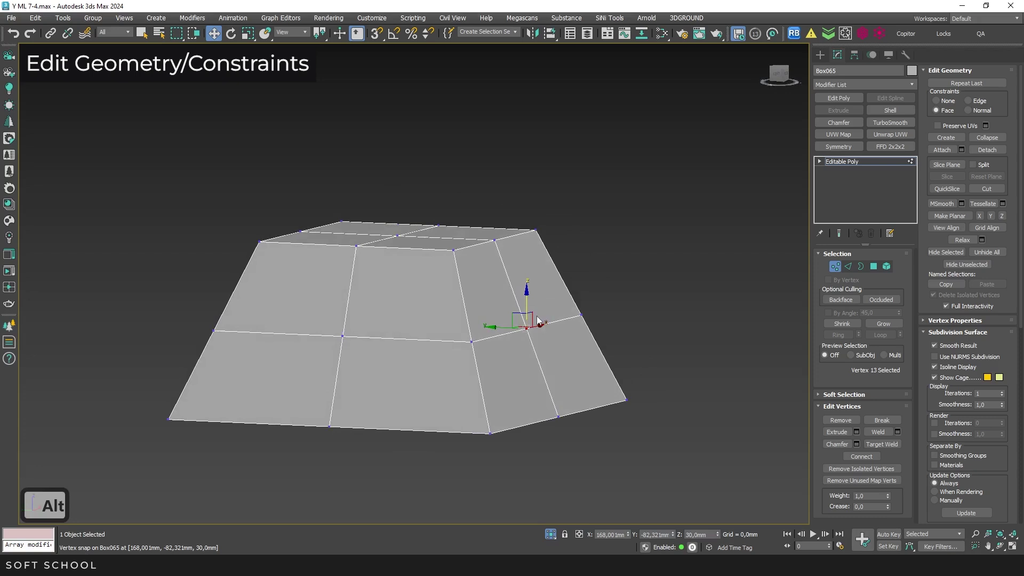
pyautogui.moveTo(530, 320)
pyautogui.mouseDown()
pyautogui.moveTo(530, 335)
pyautogui.moveTo(534, 269)
pyautogui.moveTo(523, 308)
pyautogui.mouseUp()
pyautogui.keyDown('alt'); pyautogui.moveTo(553, 307); pyautogui.dragTo(588, 310, button='middle'); pyautogui.keyUp('alt')
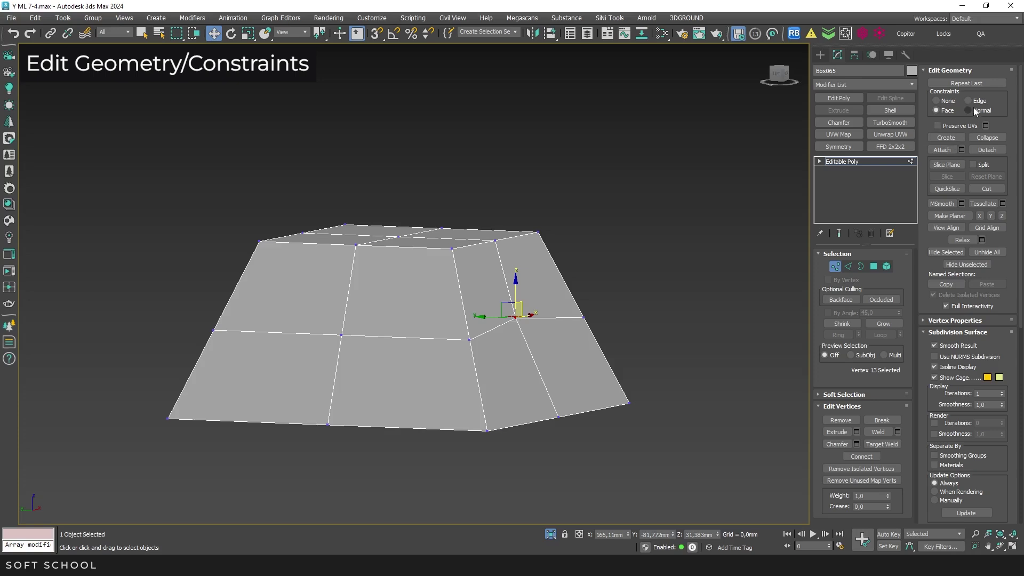
pyautogui.moveTo(507, 316); pyautogui.dragTo(647, 338)
pyautogui.keyDown('alt'); pyautogui.moveTo(647, 338); pyautogui.dragTo(620, 339, button='middle'); pyautogui.keyUp('alt')
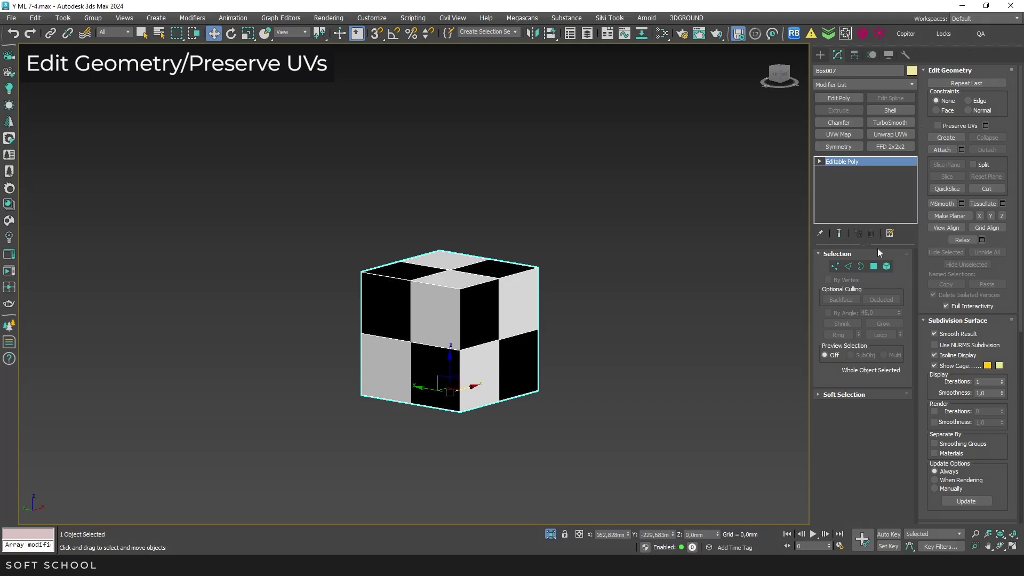
# - Try to raise the checkered box's four top polygons to about Z 87 mm without preserving the UVs
pyautogui.click(873, 266)
pyautogui.moveTo(446, 243); pyautogui.dragTo(464, 100)
pyautogui.keyDown('alt'); pyautogui.moveTo(584, 199); pyautogui.dragTo(606, 200, button='middle'); pyautogui.keyUp('alt')
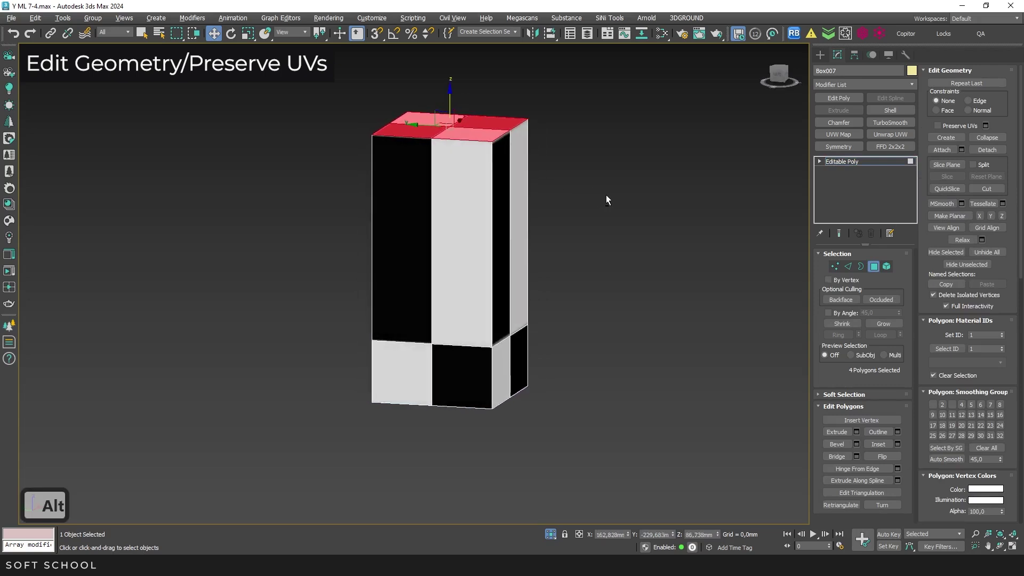
pyautogui.hotkey('ctrl', 'z')
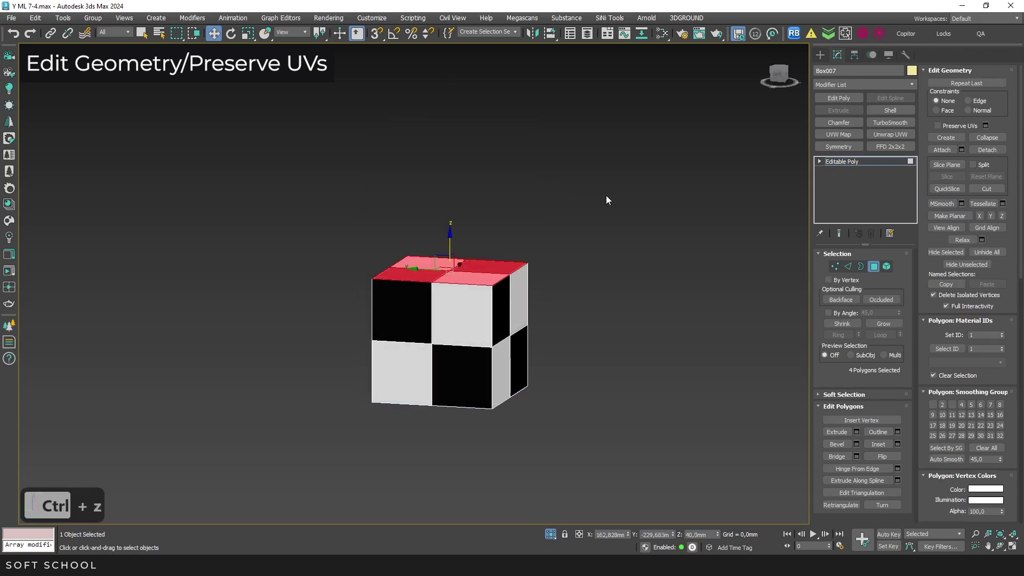
# - Enable Preserve UVs and uniformly scale all polygons of the checkered box
pyautogui.click(936, 125)
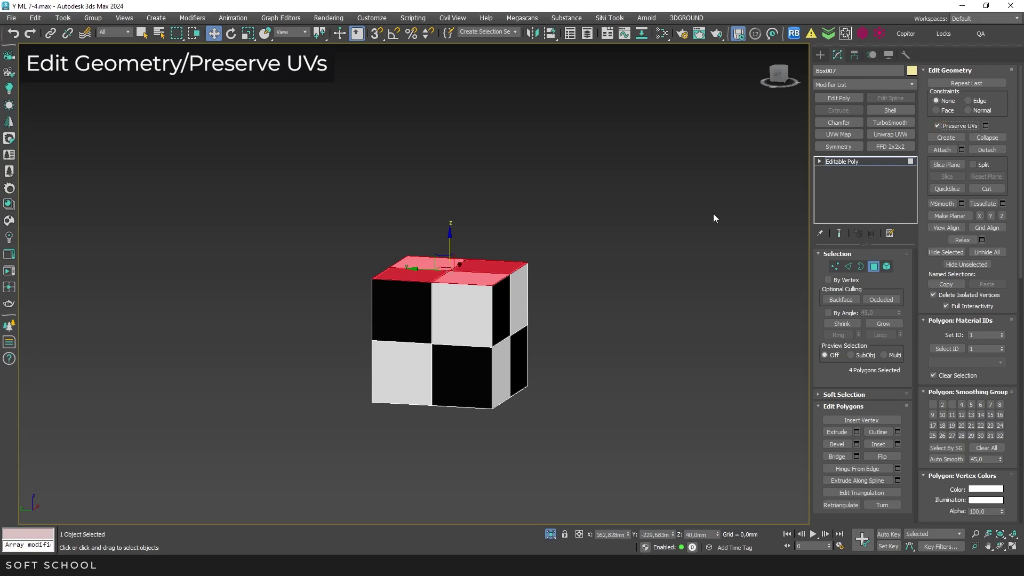
pyautogui.keyDown('alt'); pyautogui.moveTo(712, 213); pyautogui.dragTo(541, 300, button='middle'); pyautogui.keyUp('alt')
pyautogui.hotkey('ctrl', 'a')
pyautogui.press('r')
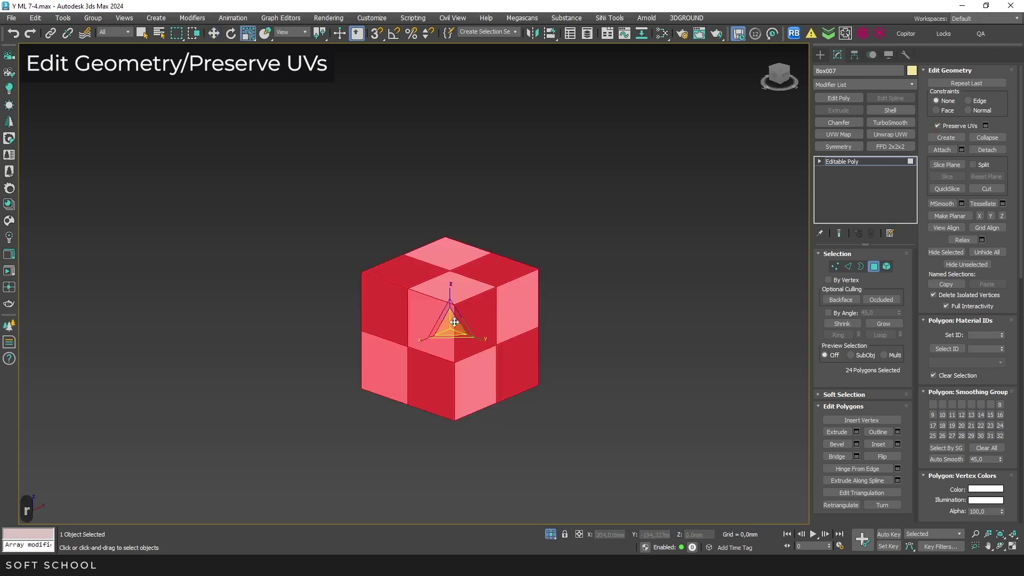
pyautogui.moveTo(451, 321); pyautogui.dragTo(471, 257)
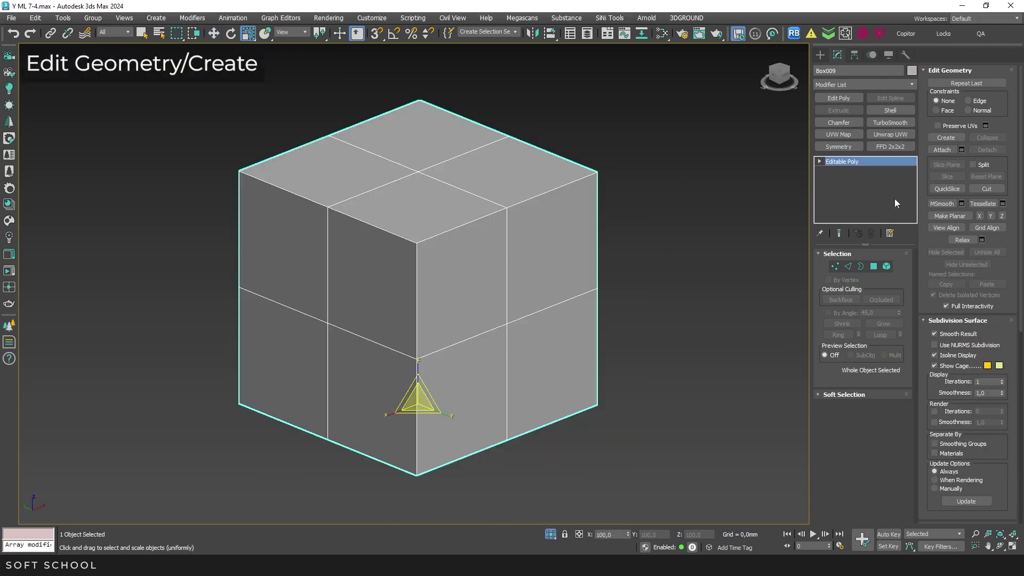
# - Create three free vertices in the empty space beside the box
pyautogui.click(946, 137)
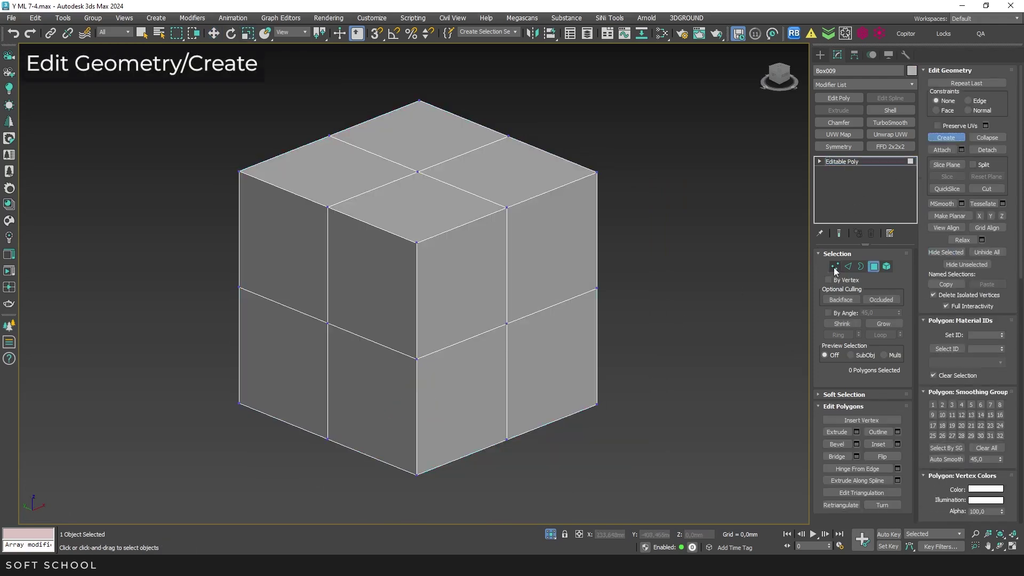
pyautogui.click(670, 267)
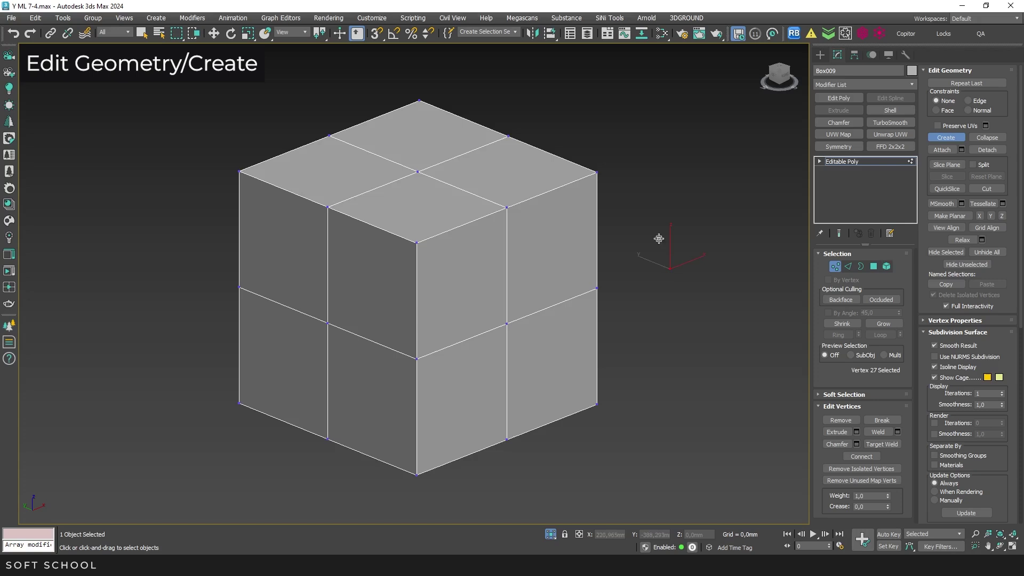
pyautogui.click(649, 213)
pyautogui.click(721, 199)
# - Create two diagonal edges from the middle vertex of the upper-right rim, one across the side polygon and one across the top polygon
pyautogui.click(848, 266)
pyautogui.click(507, 207)
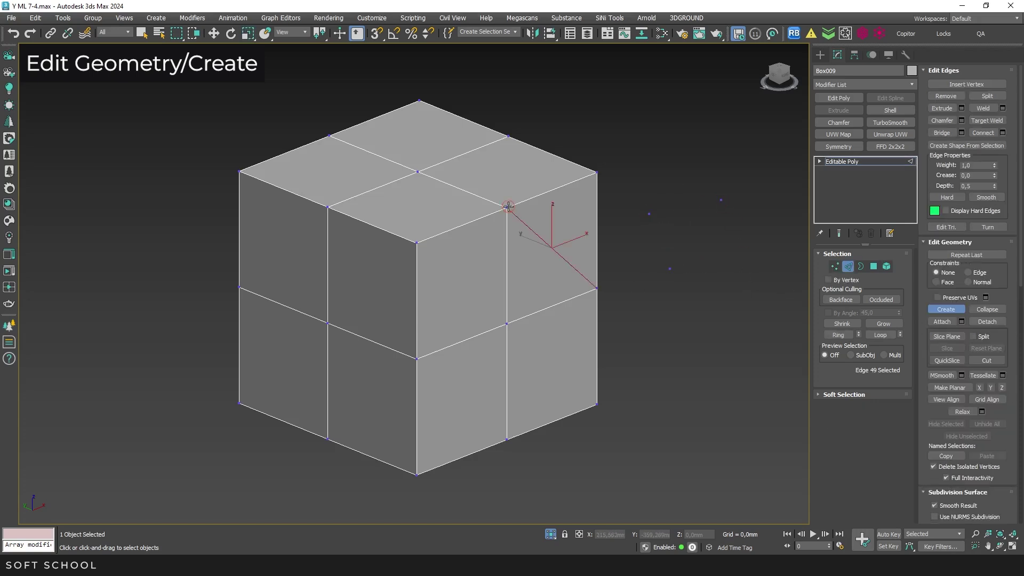
pyautogui.click(508, 137)
pyautogui.click(507, 207)
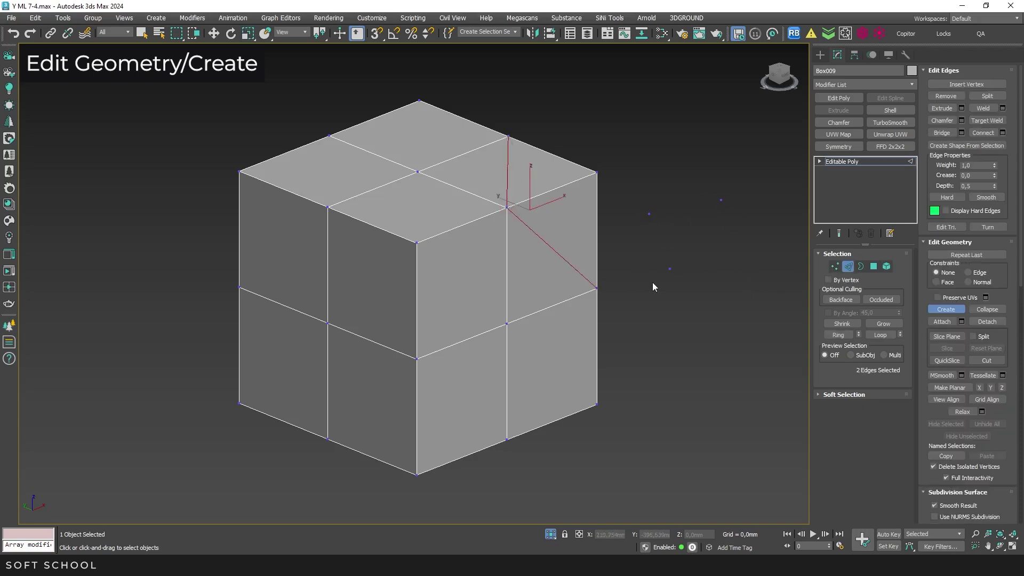
# - Create a new four-sided polygon in the empty space beside the lower part of the box
pyautogui.click(873, 266)
pyautogui.click(665, 384)
pyautogui.click(742, 364)
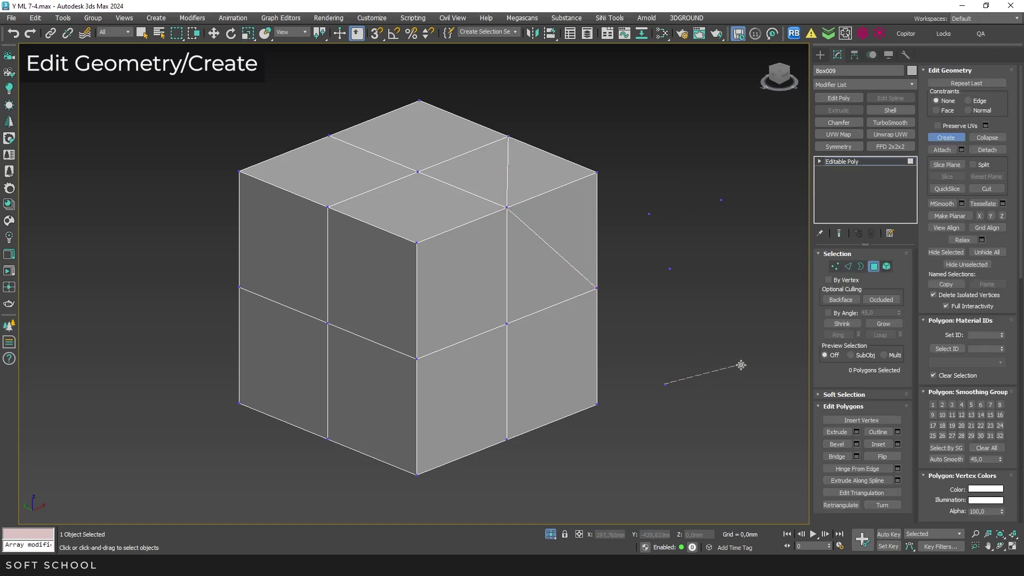
pyautogui.click(729, 452)
pyautogui.doubleClick(624, 437)
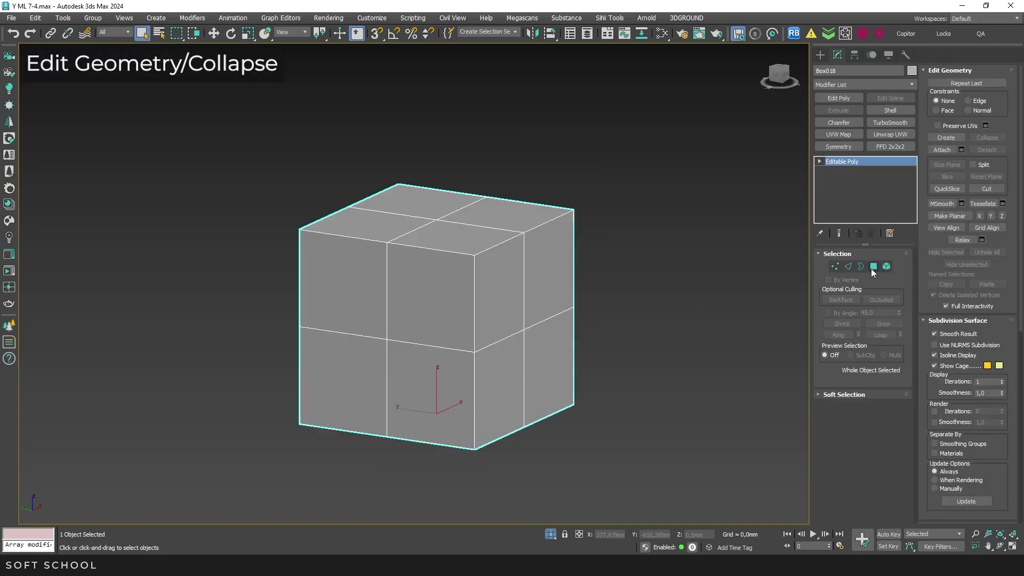
# - Select the four top polygons of the box and collapse them into a single point
pyautogui.click(872, 267)
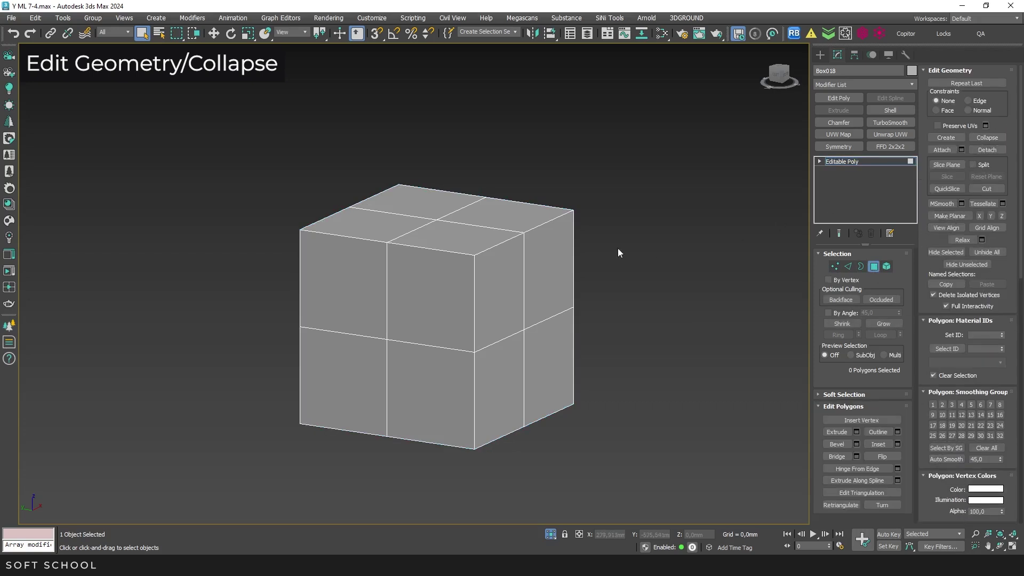
pyautogui.keyDown('alt'); pyautogui.moveTo(617, 248); pyautogui.dragTo(287, 163, button='middle'); pyautogui.keyUp('alt')
pyautogui.moveTo(265, 169); pyautogui.dragTo(562, 250)
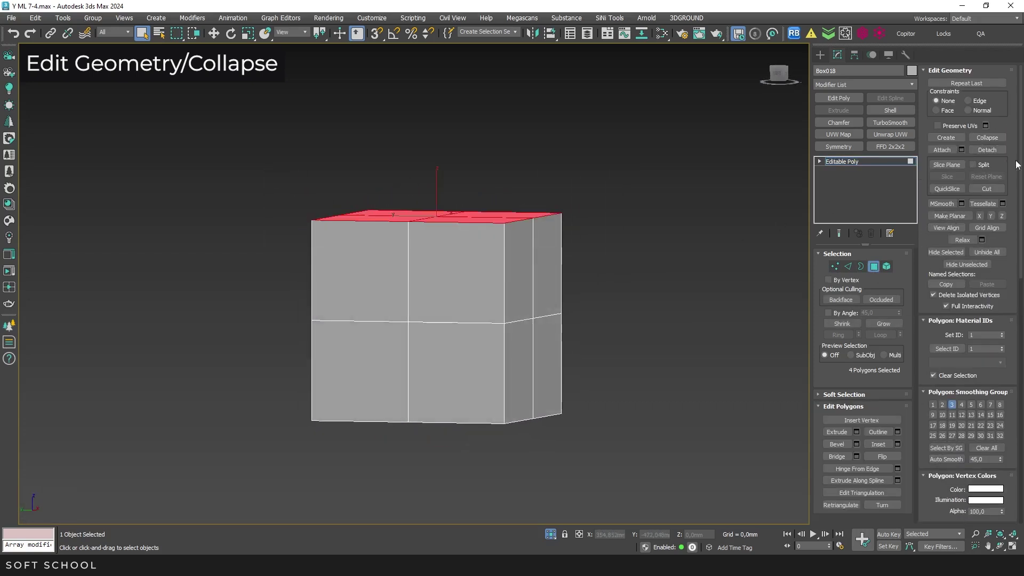
pyautogui.click(987, 137)
pyautogui.keyDown('alt'); pyautogui.moveTo(548, 240); pyautogui.dragTo(513, 263, button='middle'); pyautogui.keyUp('alt')
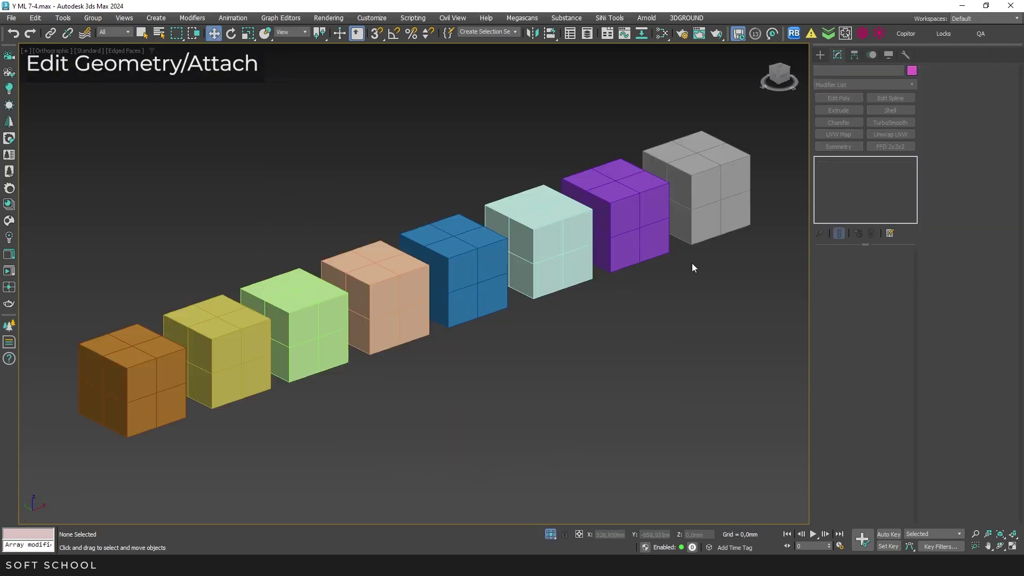
# - Attach the purple box to the grey box at the end of the row
pyautogui.click(703, 214)
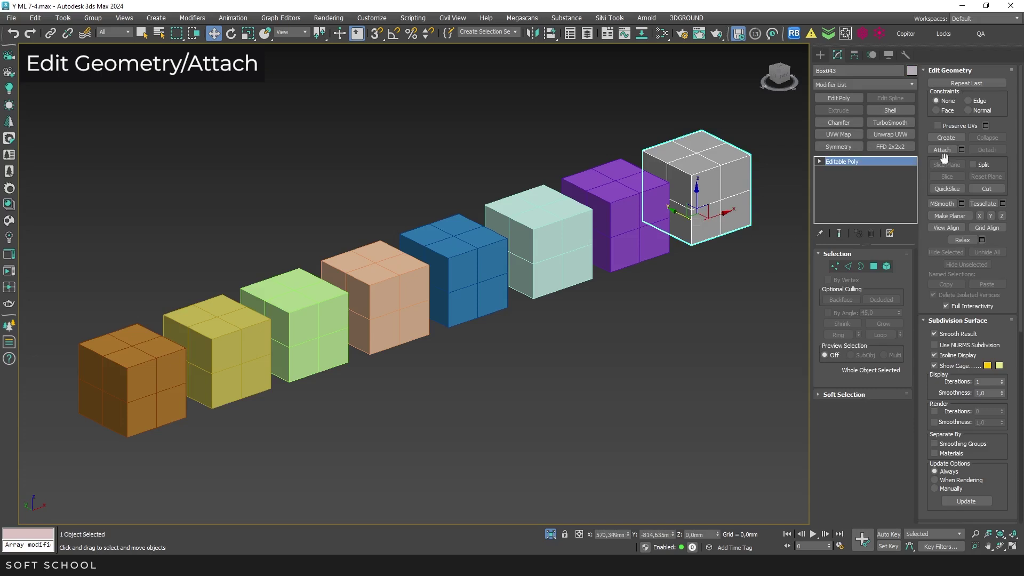
pyautogui.click(940, 149)
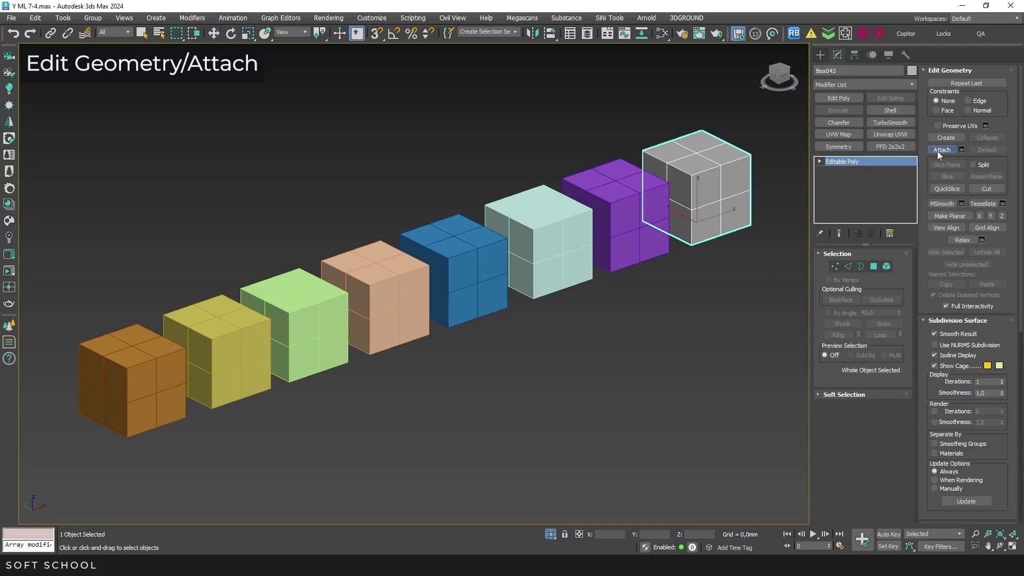
pyautogui.click(616, 219)
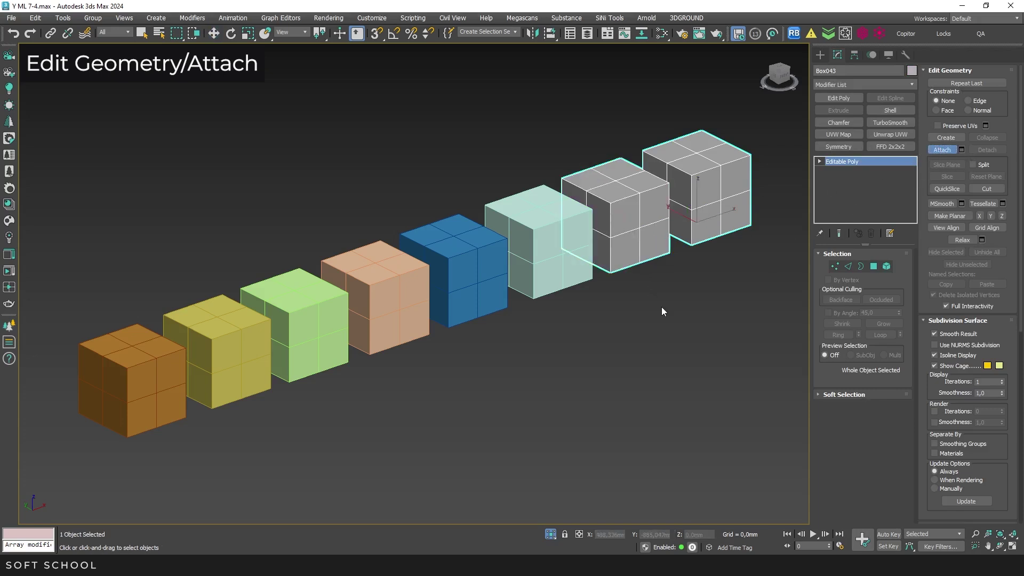
# - Attach all the remaining boxes in the Attach List to the grey object
pyautogui.click(963, 151)
pyautogui.click(34, 162)
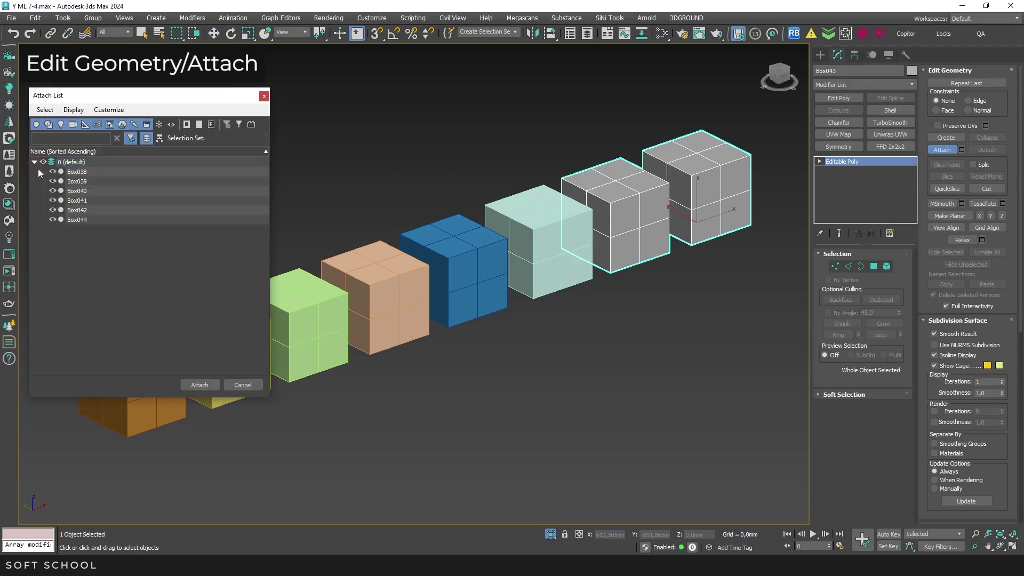
pyautogui.keyDown('ctrl'); pyautogui.click(92, 182); pyautogui.keyUp('ctrl')
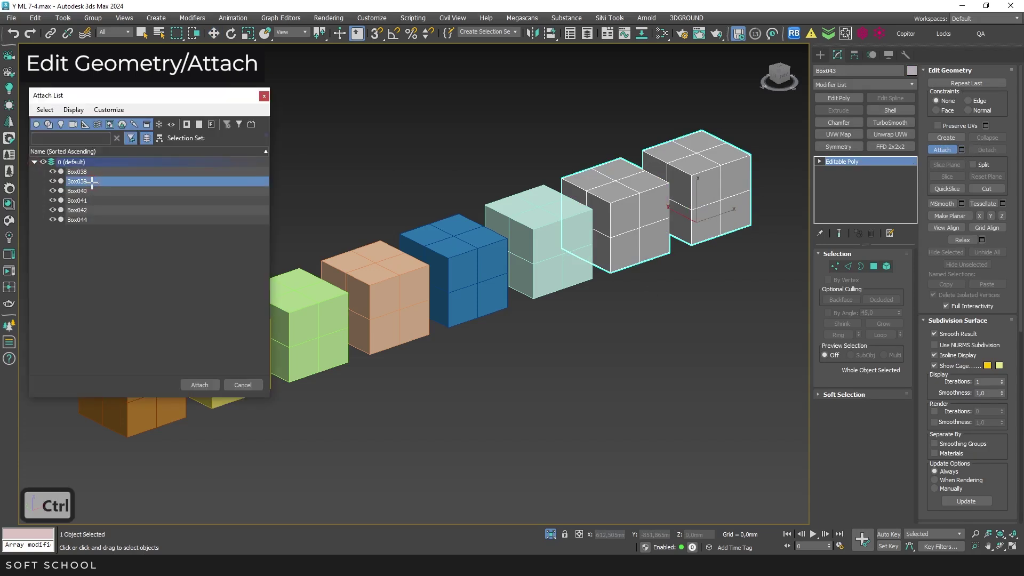
pyautogui.keyDown('ctrl'); pyautogui.click(88, 201); pyautogui.keyUp('ctrl')
pyautogui.keyDown('ctrl'); pyautogui.click(89, 219); pyautogui.keyUp('ctrl')
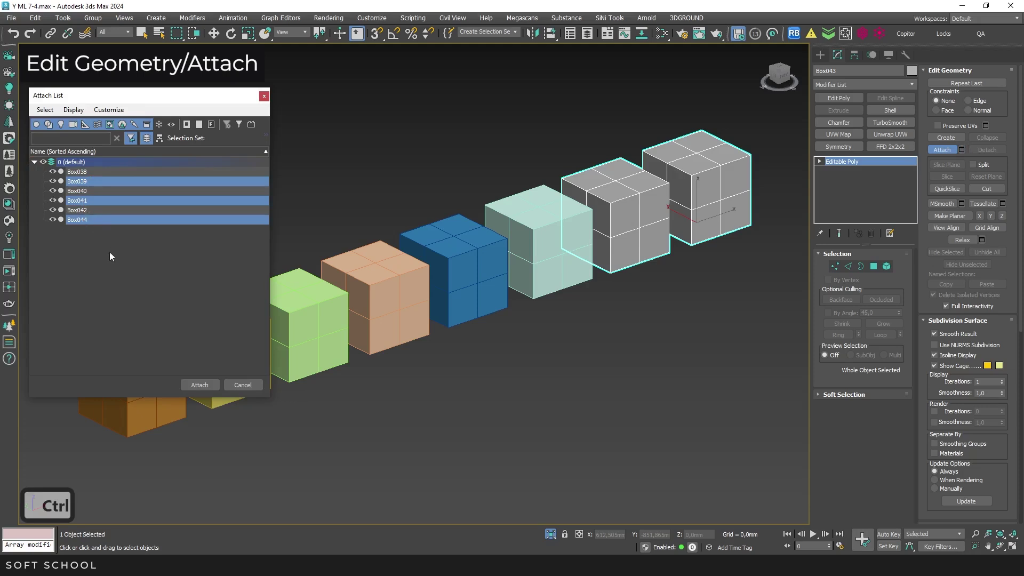
pyautogui.click(95, 181)
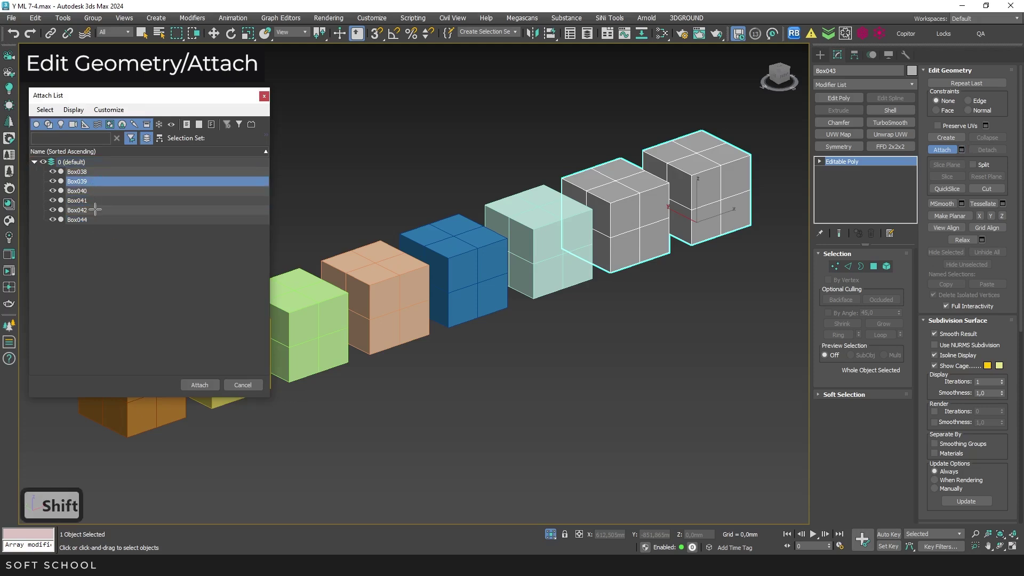
pyautogui.keyDown('shift'); pyautogui.click(94, 210); pyautogui.keyUp('shift')
pyautogui.click(130, 263)
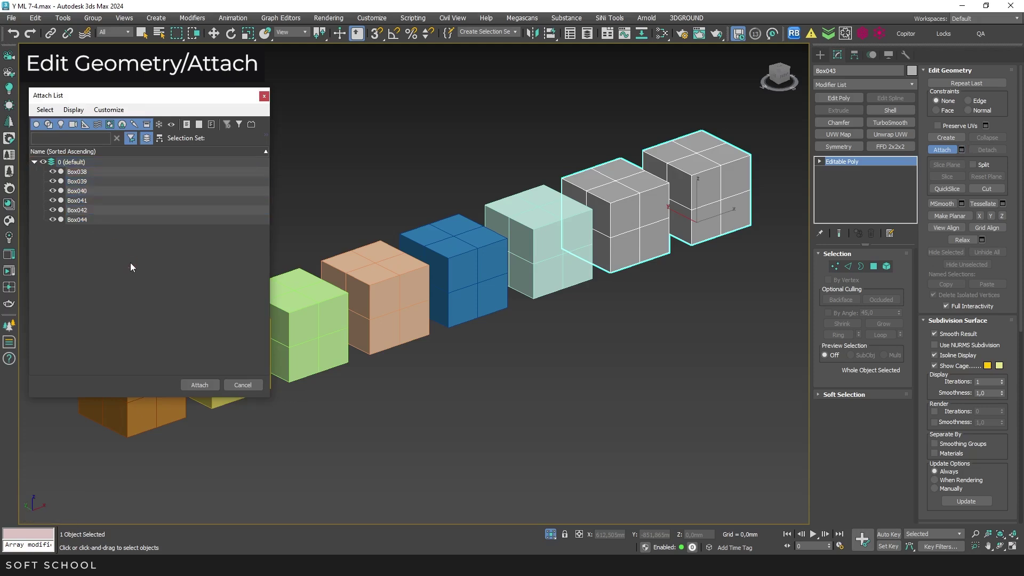
pyautogui.hotkey('ctrl', 'a')
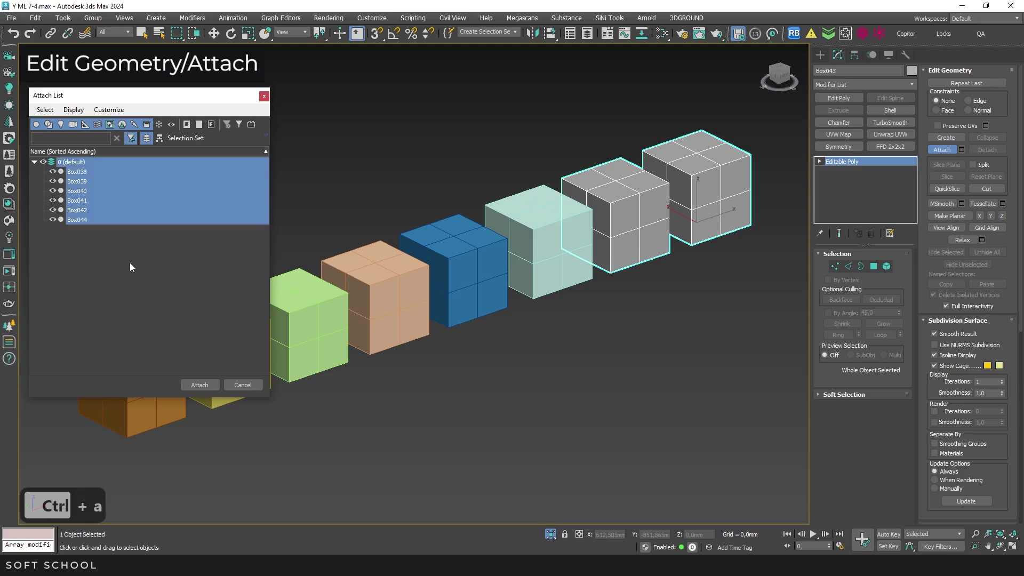
pyautogui.click(196, 386)
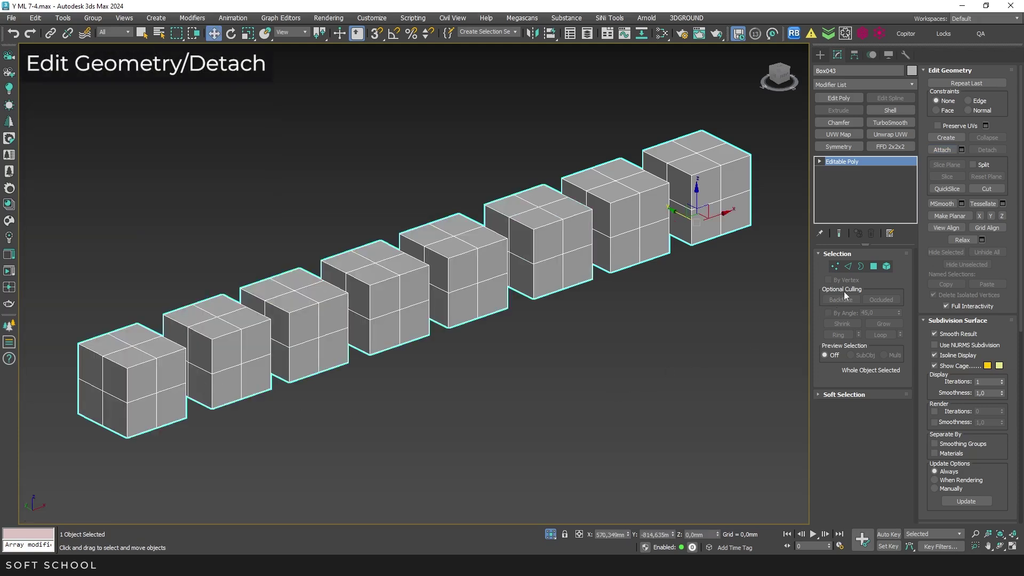
# - Detach the second box from the far end as a separate object without cloning, and move it about 65 mm along Y
pyautogui.click(886, 266)
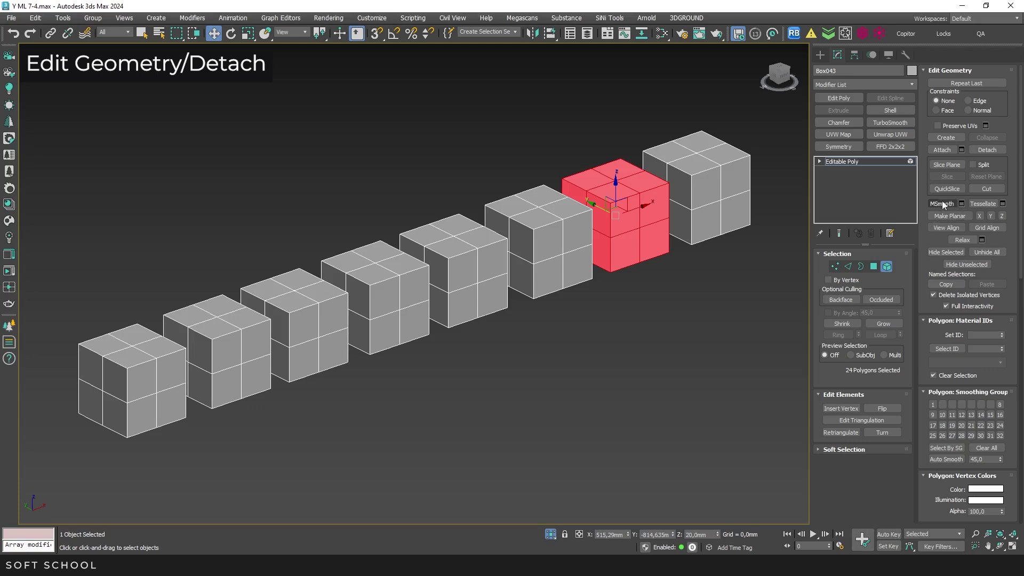
pyautogui.click(975, 149)
pyautogui.click(626, 240)
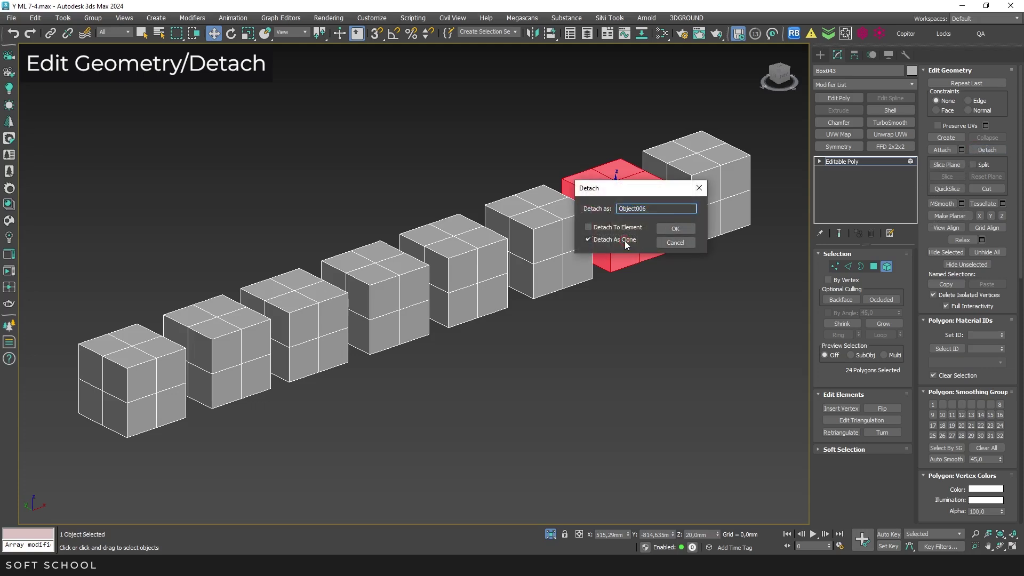
pyautogui.click(675, 228)
pyautogui.click(886, 266)
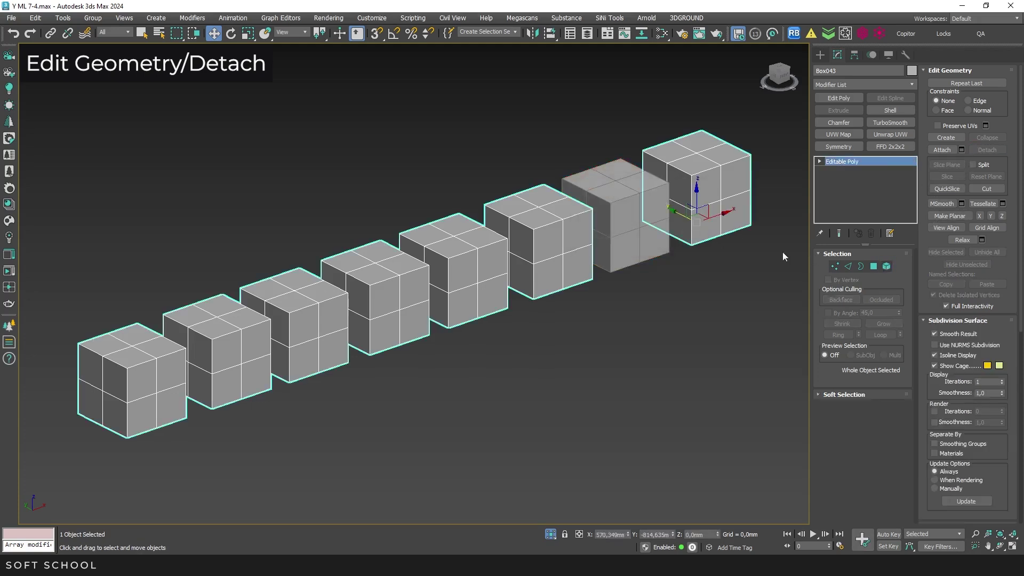
pyautogui.click(630, 213)
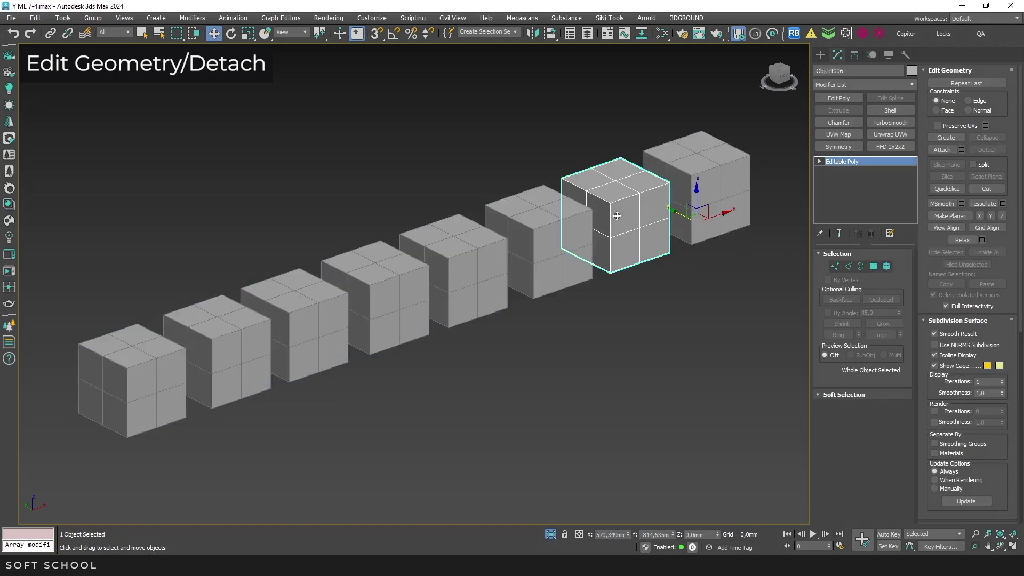
pyautogui.moveTo(680, 215); pyautogui.dragTo(601, 151)
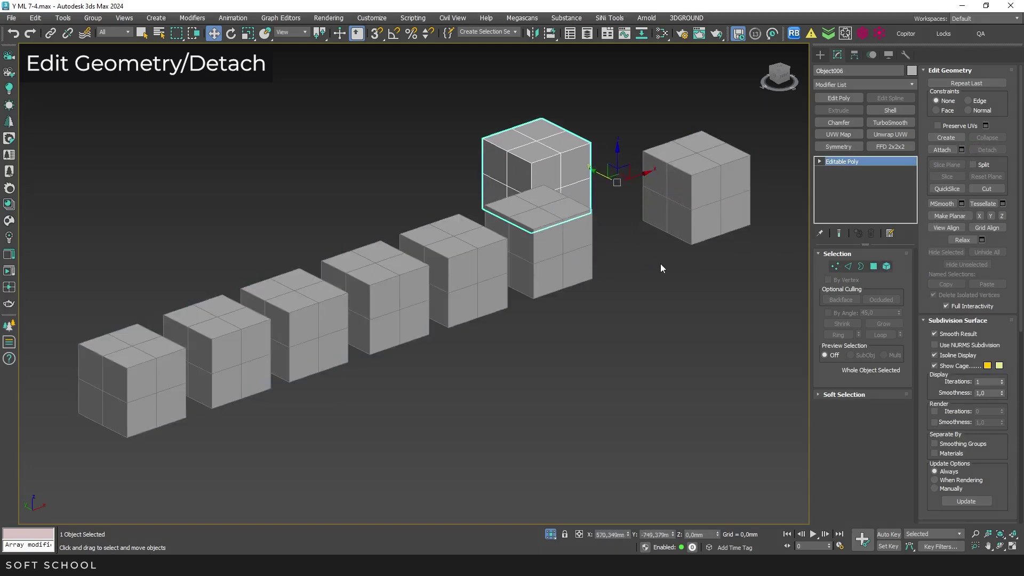
# - Detach the four top polygons of the third box from the far end to an element and move them about 66 mm along Y
pyautogui.click(676, 230)
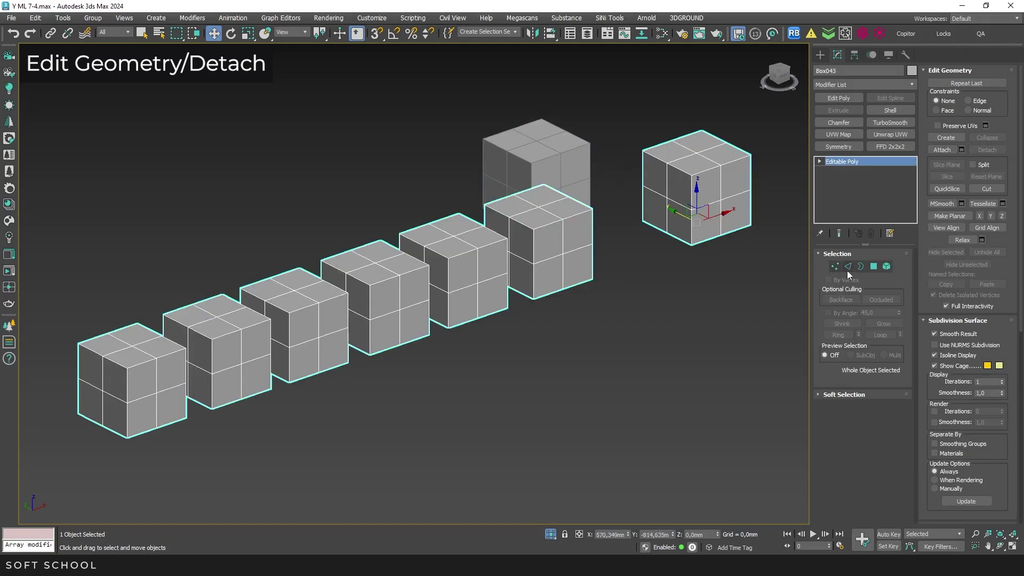
pyautogui.click(875, 267)
pyautogui.click(525, 207)
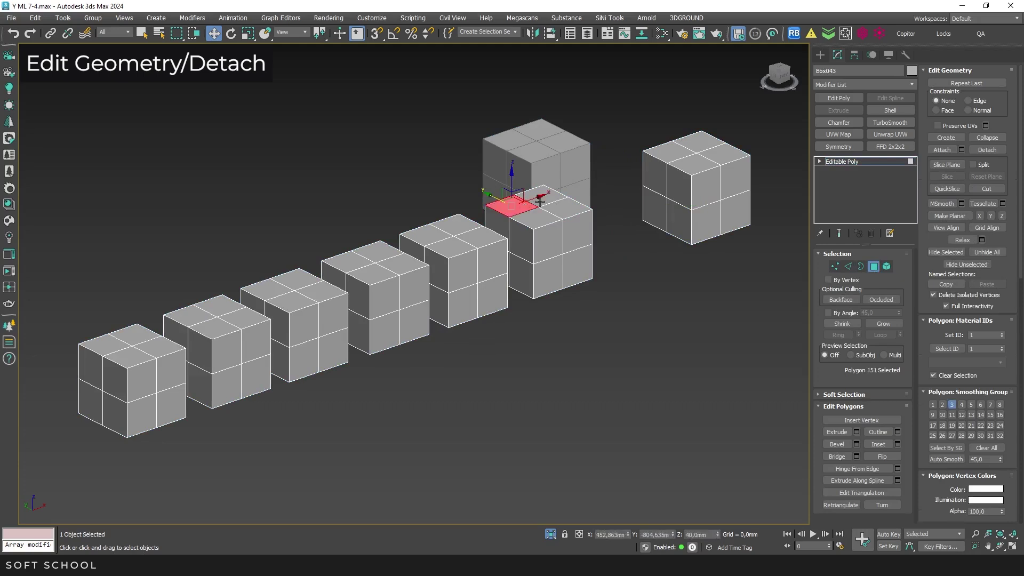
pyautogui.keyDown('ctrl'); pyautogui.click(557, 212); pyautogui.keyUp('ctrl')
pyautogui.keyDown('ctrl'); pyautogui.click(538, 220); pyautogui.keyUp('ctrl')
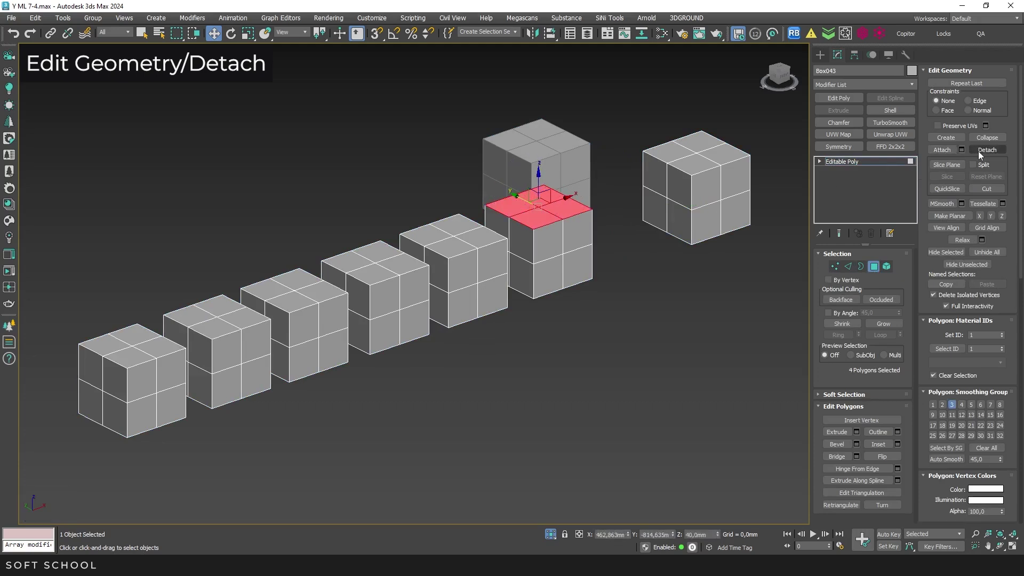
pyautogui.click(978, 152)
pyautogui.click(601, 227)
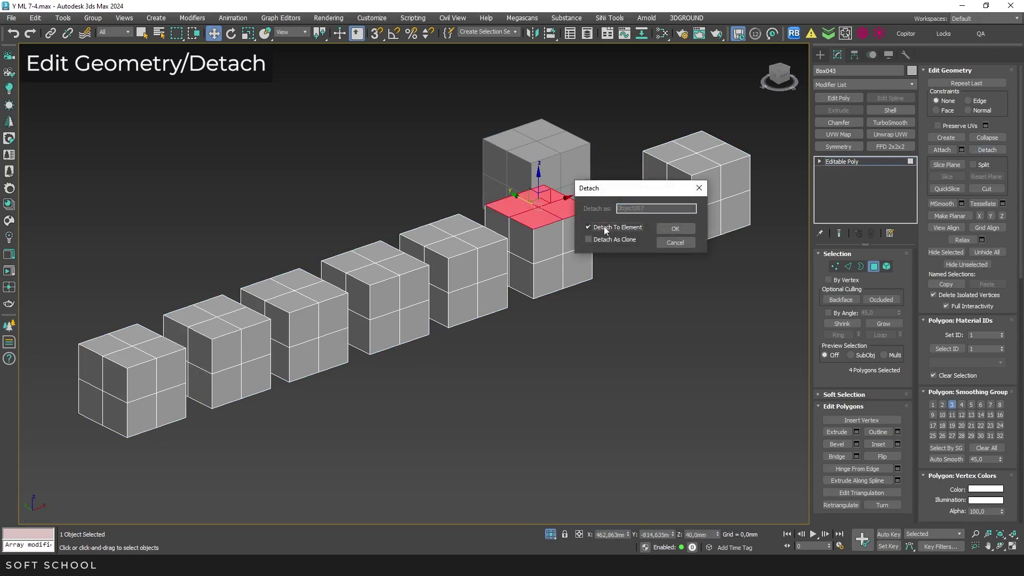
pyautogui.click(682, 230)
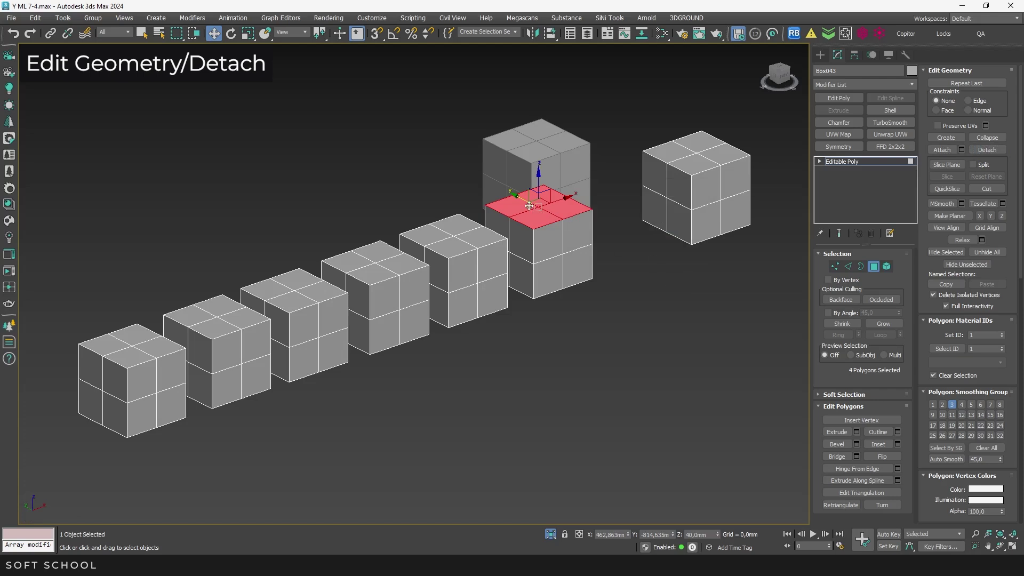
pyautogui.moveTo(529, 203); pyautogui.dragTo(435, 159)
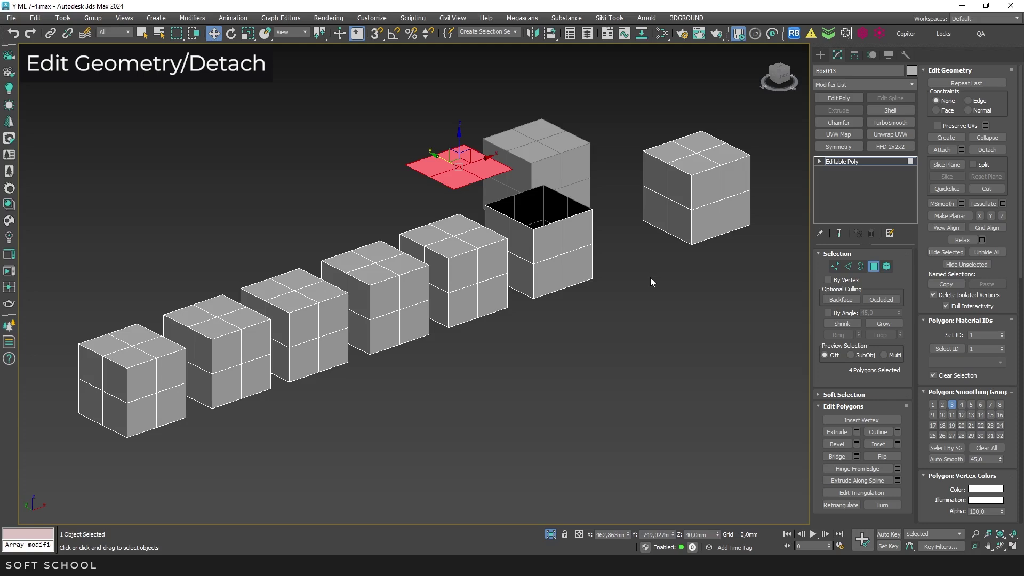
# - Detach the fourth box from the far end as a separate, non-cloned object and move it out of the row
pyautogui.doubleClick(476, 263)
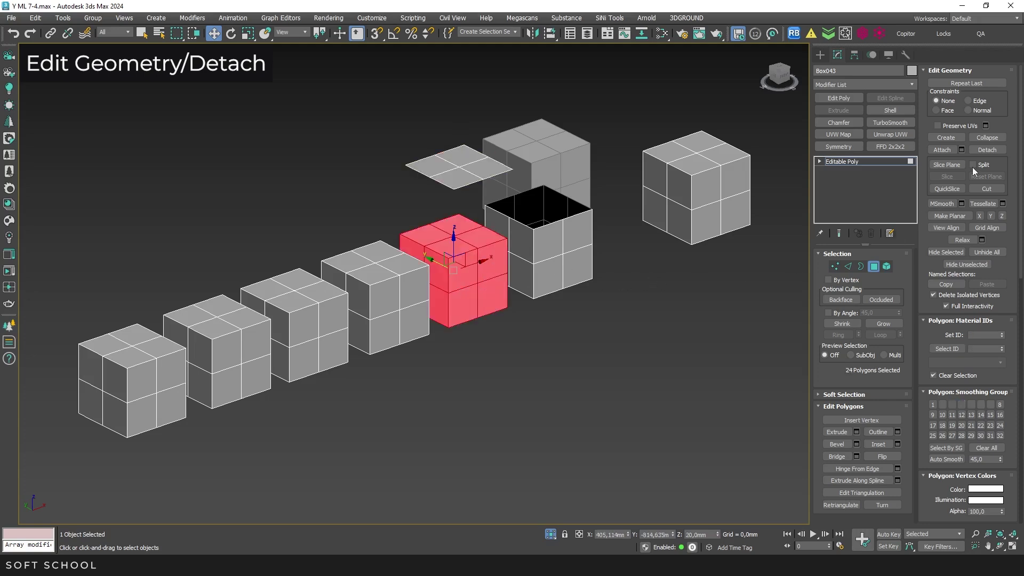
pyautogui.click(983, 151)
pyautogui.click(609, 238)
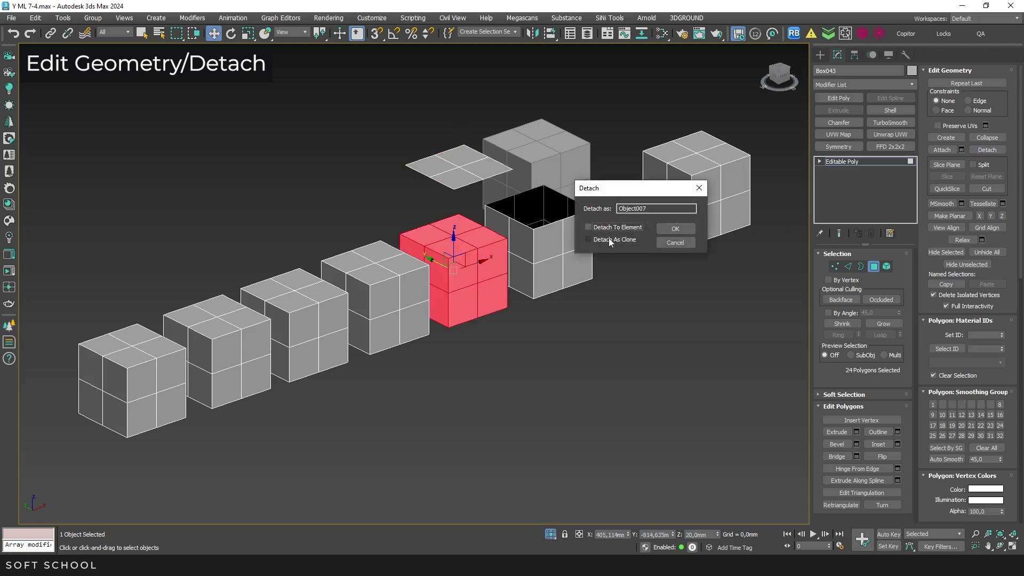
pyautogui.click(673, 228)
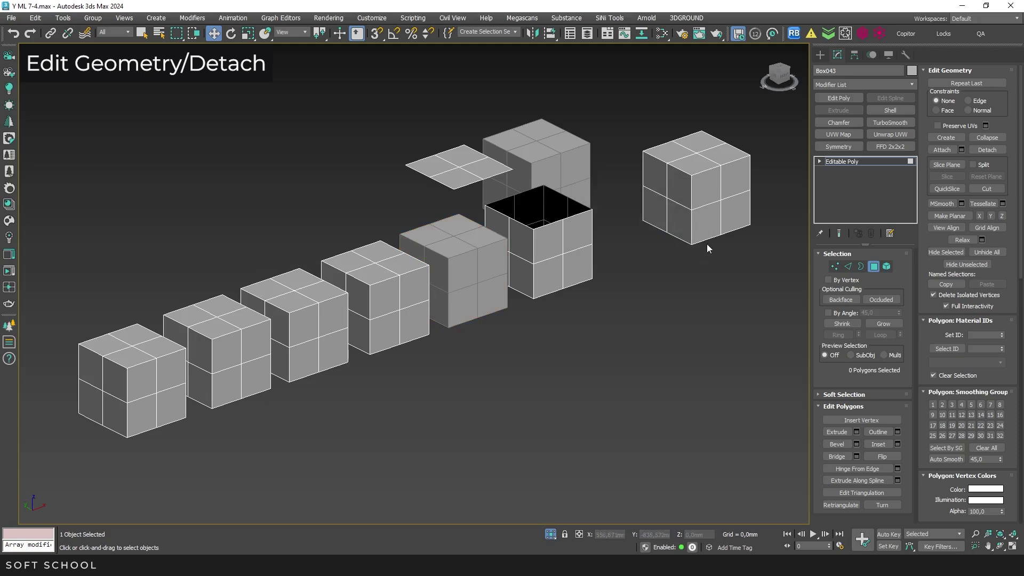
pyautogui.click(873, 266)
pyautogui.moveTo(343, 187)
pyautogui.mouseDown()
pyautogui.moveTo(494, 338)
pyautogui.moveTo(524, 353)
pyautogui.mouseUp()
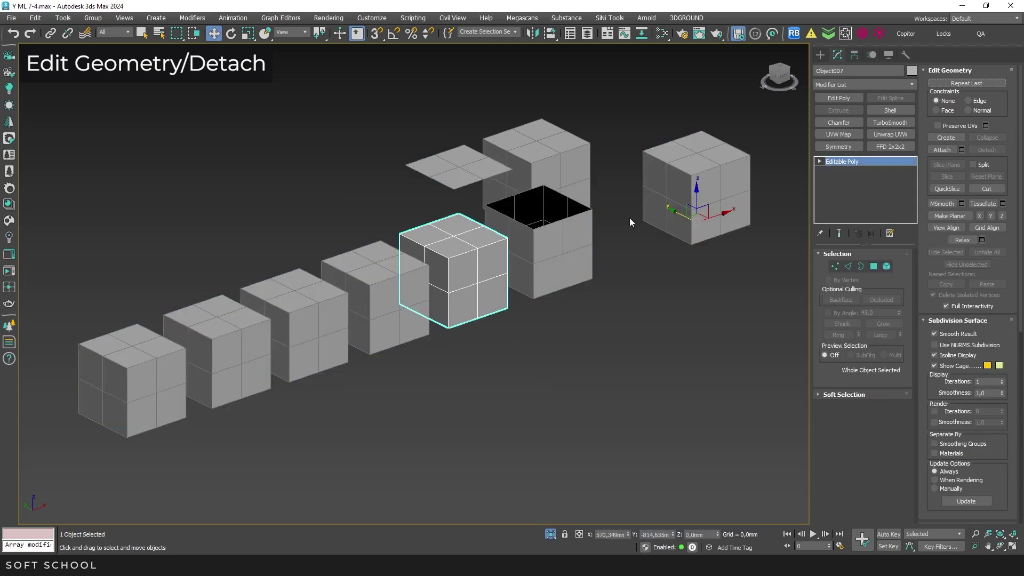
pyautogui.moveTo(693, 216); pyautogui.dragTo(758, 277)
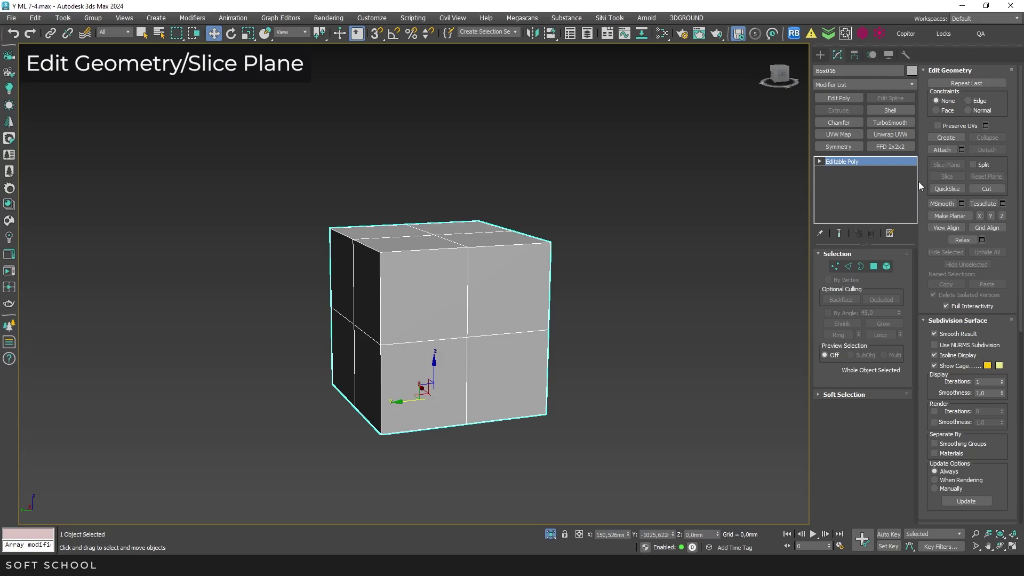
# - Tilt and position a slice plane diagonally across the box's upper edge, and slice there with Split enabled
pyautogui.click(835, 266)
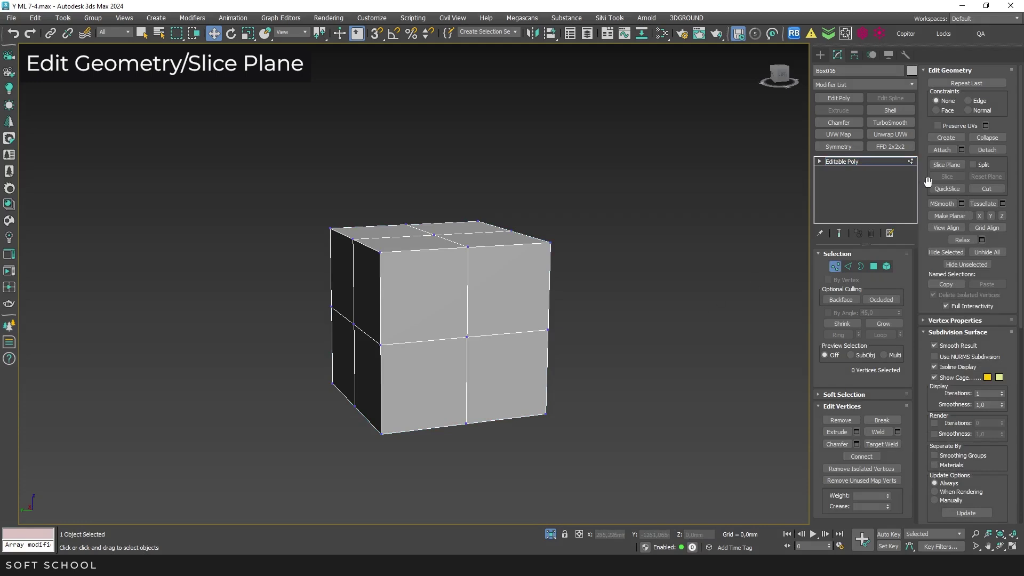
pyautogui.click(944, 166)
pyautogui.moveTo(433, 291); pyautogui.dragTo(484, 150)
pyautogui.press('e')
pyautogui.press('w')
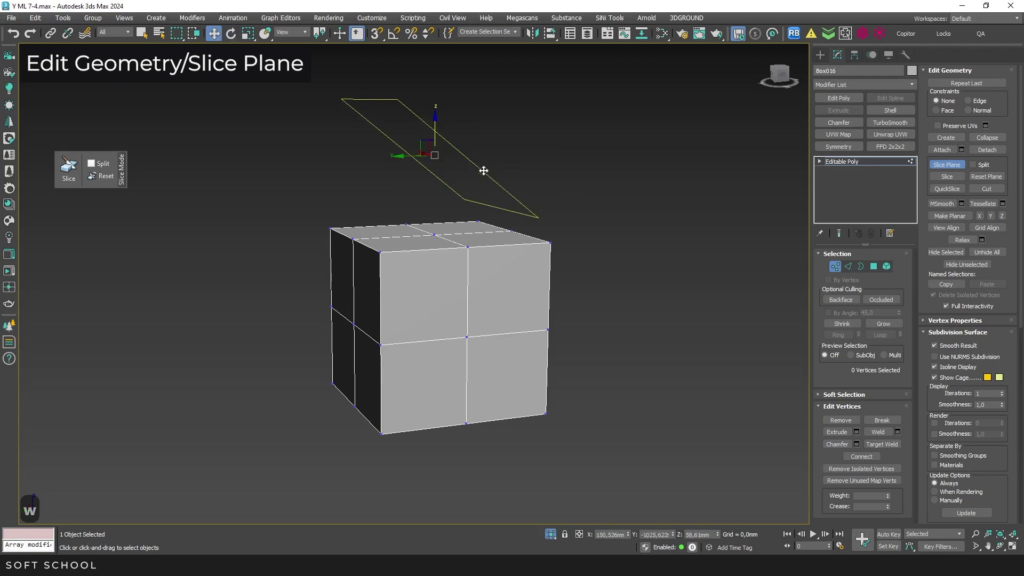
pyautogui.moveTo(415, 158); pyautogui.dragTo(360, 161)
pyautogui.moveTo(329, 163); pyautogui.dragTo(278, 170)
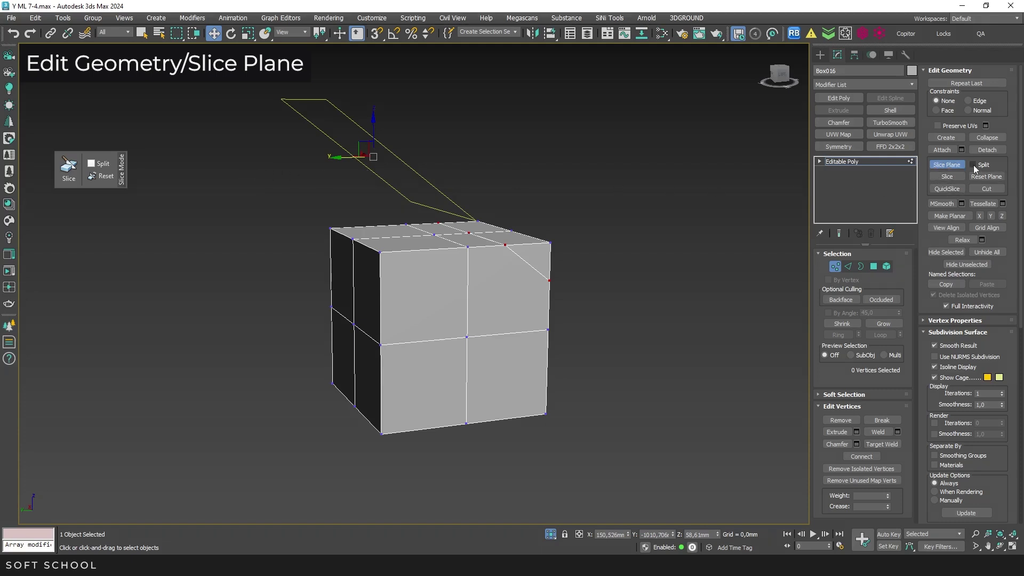
pyautogui.click(938, 177)
# - Select the sliced-off corner wedge as an element and raise it above the box
pyautogui.click(887, 267)
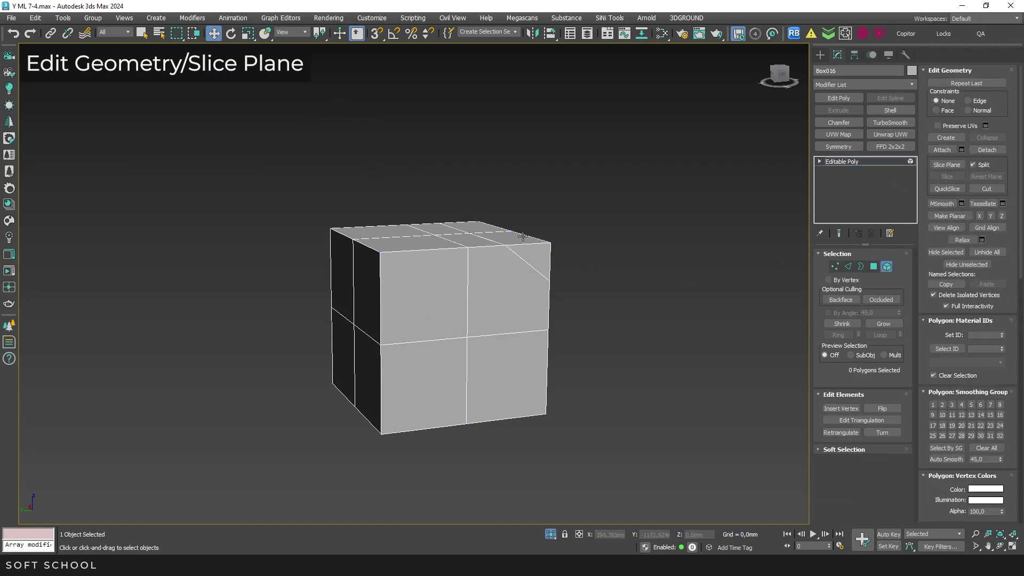
pyautogui.click(509, 234)
pyautogui.moveTo(499, 213); pyautogui.dragTo(507, 176)
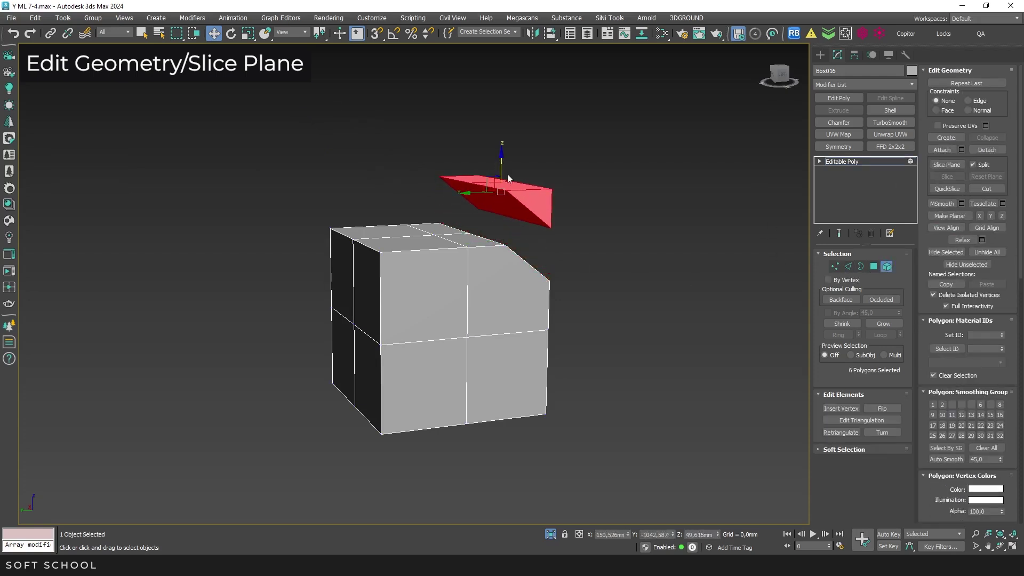
# - Disable Split, slice the box with the tilted plane lowered to about Z -9.71 mm, and reset the slice plane
pyautogui.click(973, 165)
pyautogui.click(835, 266)
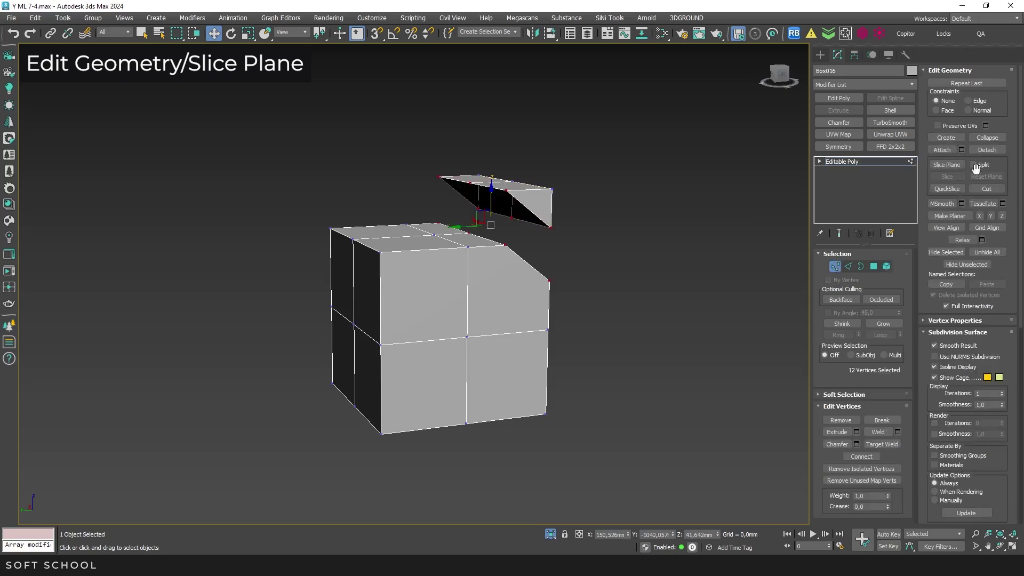
pyautogui.click(946, 165)
pyautogui.moveTo(376, 153); pyautogui.dragTo(331, 416)
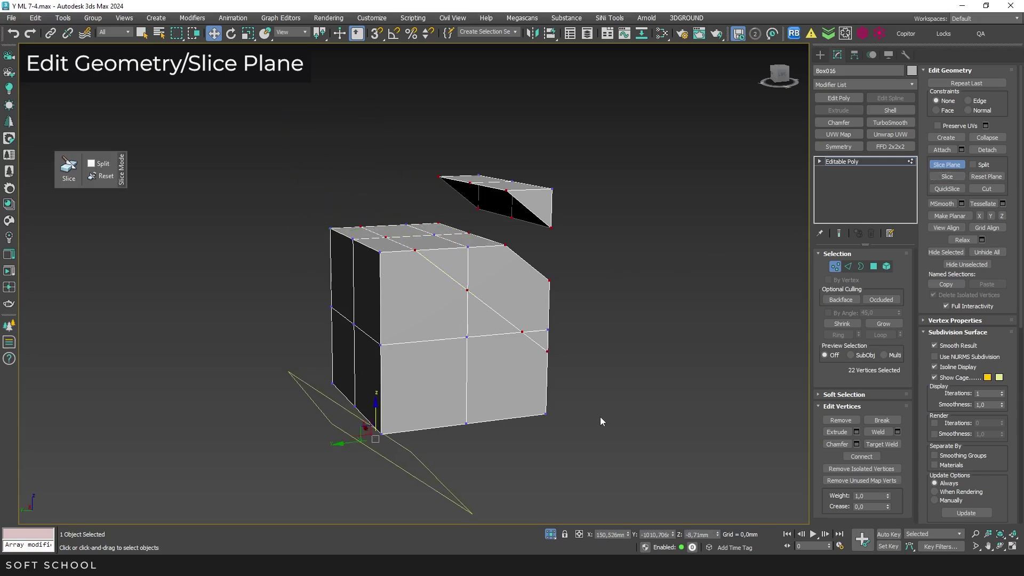
pyautogui.click(982, 178)
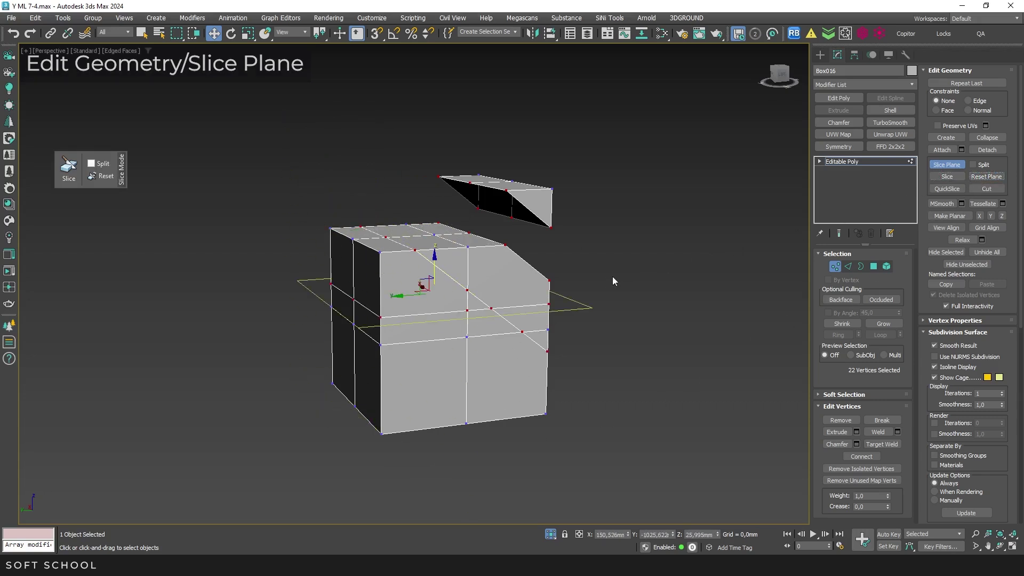
# - QuickSlice the box with a steep diagonal line down its front and a nearly horizontal line across its lower half
pyautogui.click(945, 189)
pyautogui.click(348, 202)
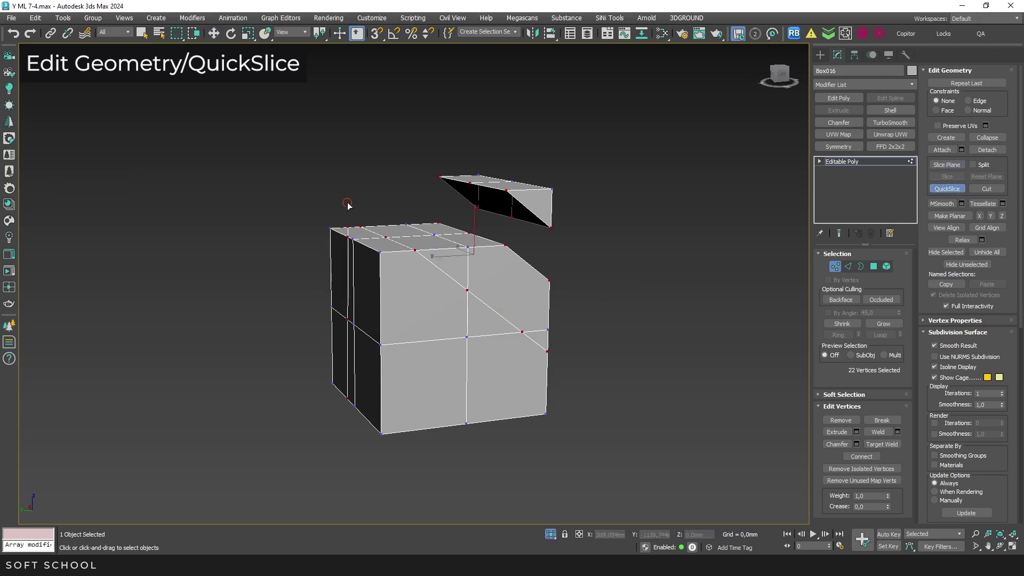
pyautogui.click(464, 458)
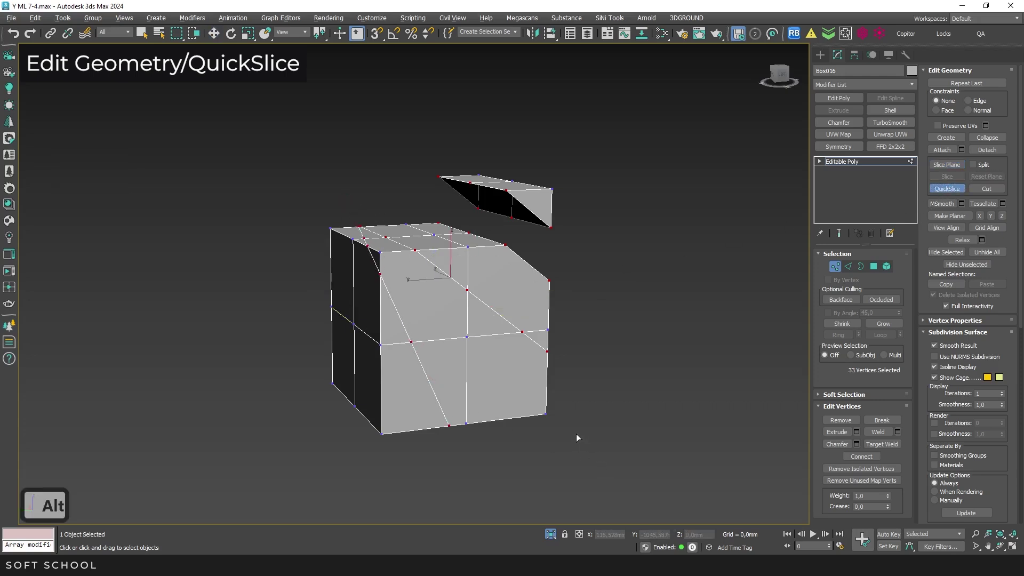
pyautogui.moveTo(576, 434)
pyautogui.keyDown('alt'); pyautogui.mouseDown(button='middle')
pyautogui.moveTo(723, 434)
pyautogui.moveTo(572, 430)
pyautogui.mouseUp(button='middle'); pyautogui.keyUp('alt')
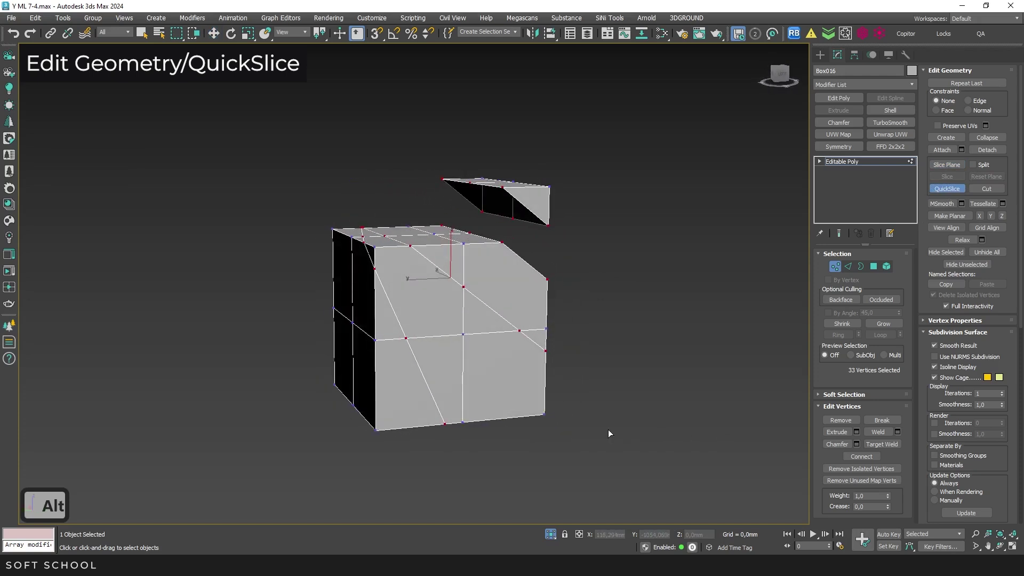
pyautogui.click(603, 355)
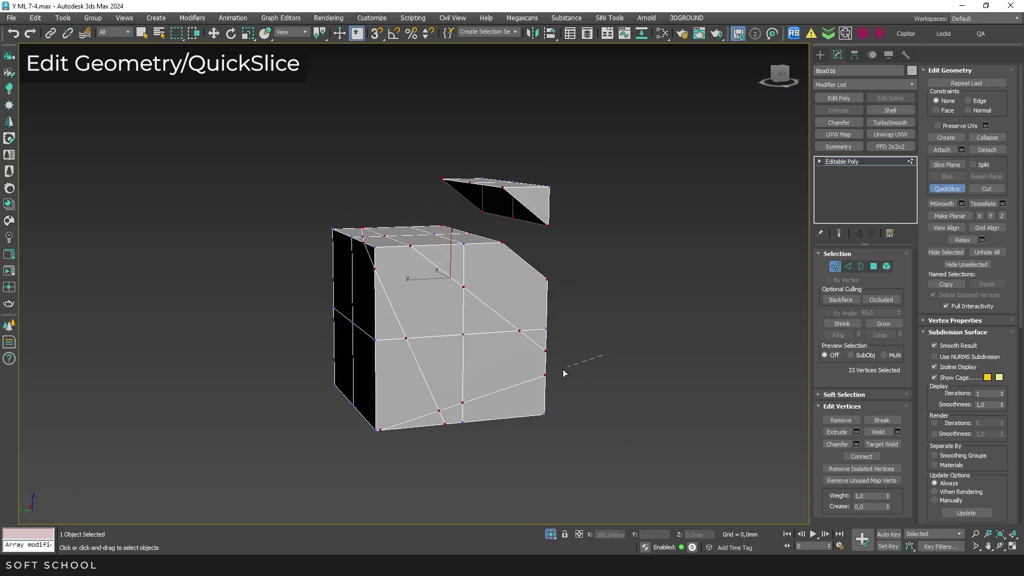
pyautogui.click(324, 374)
pyautogui.moveTo(613, 385)
pyautogui.keyDown('alt'); pyautogui.mouseDown(button='middle')
pyautogui.moveTo(705, 386)
pyautogui.moveTo(785, 360)
pyautogui.moveTo(605, 385)
pyautogui.mouseUp(button='middle'); pyautogui.keyUp('alt')
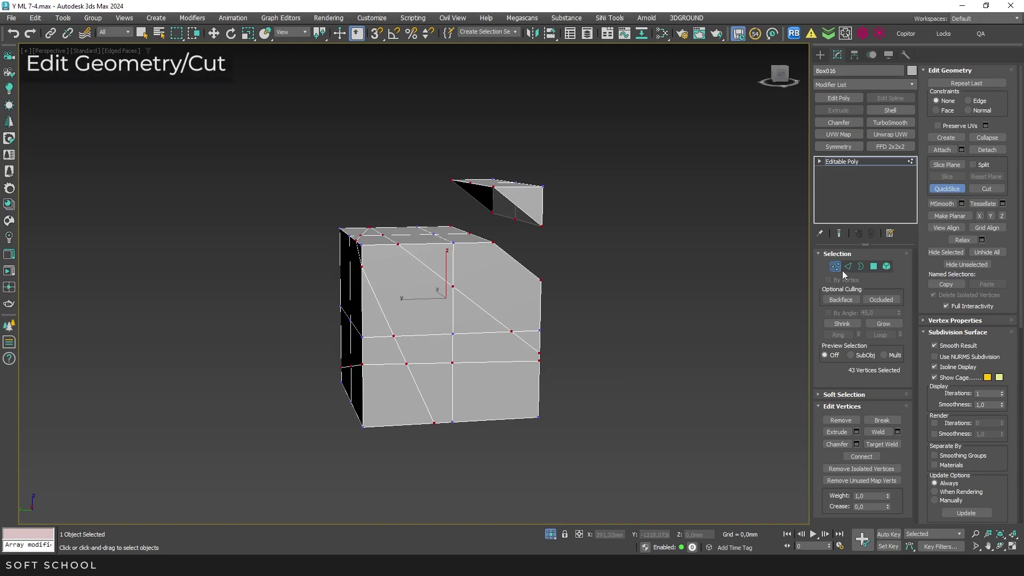
# - Cut a zigzag of new edges freehand across the box's front face and onto the adjoining side face
pyautogui.click(986, 189)
pyautogui.click(442, 302)
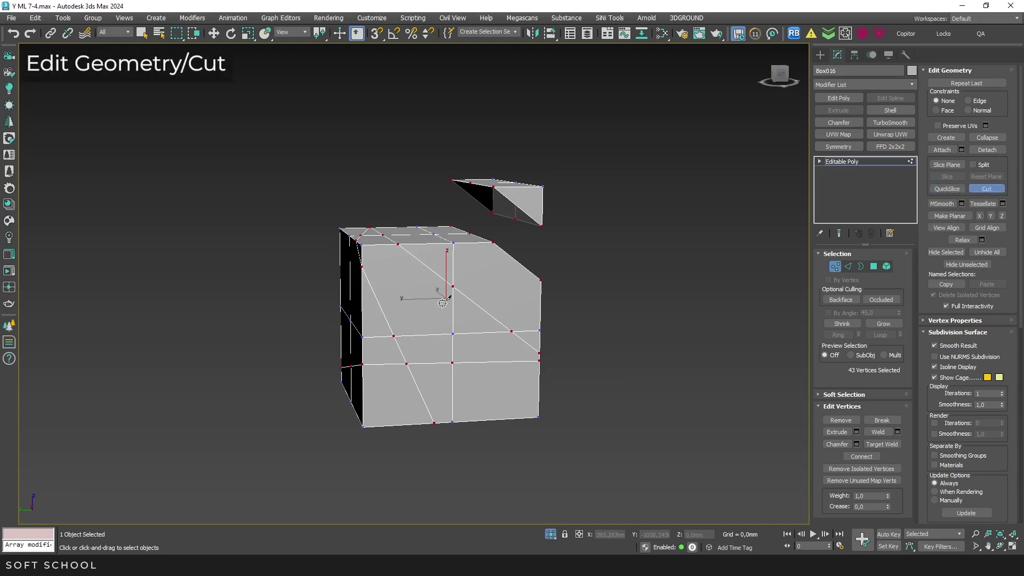
pyautogui.keyDown('alt'); pyautogui.moveTo(394, 304); pyautogui.dragTo(412, 302, button='middle'); pyautogui.keyUp('alt')
pyautogui.click(363, 357)
pyautogui.click(390, 337)
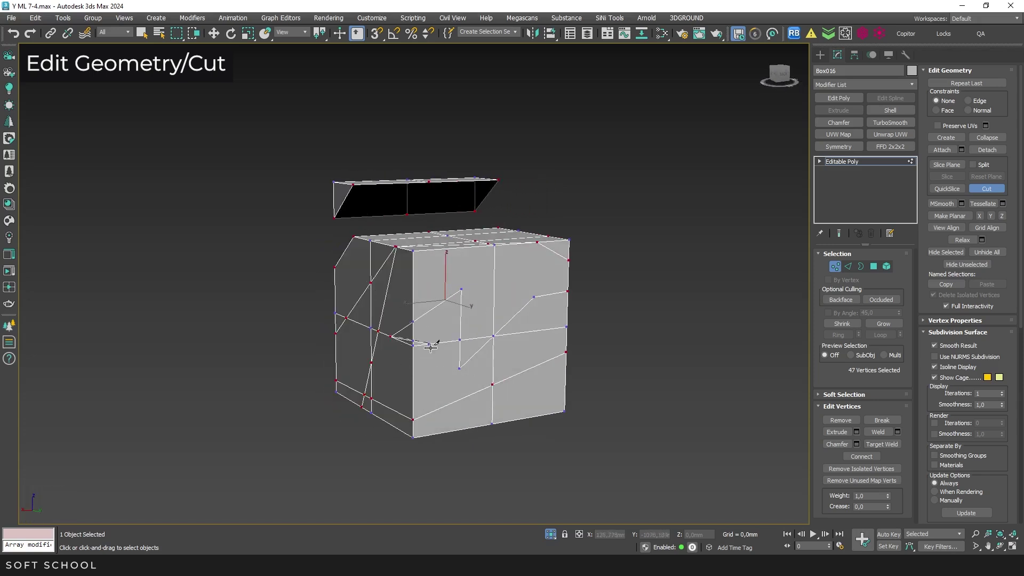
pyautogui.click(468, 359)
pyautogui.keyDown('alt'); pyautogui.moveTo(652, 345); pyautogui.dragTo(552, 346, button='middle'); pyautogui.keyUp('alt')
# - Cut new edges between snapped vertices on the front face, with snapping enabled only for these cuts
pyautogui.press('s')
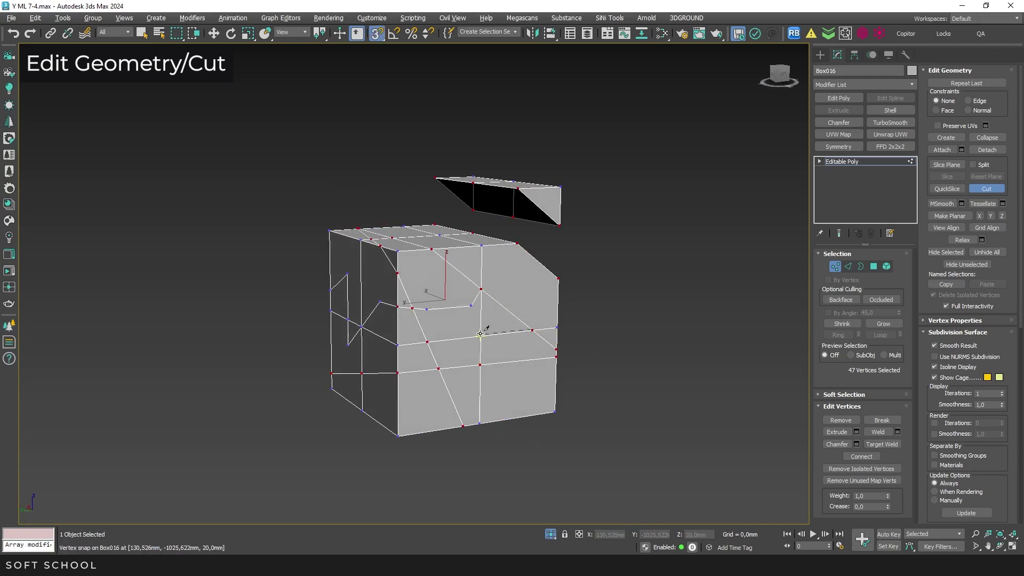
pyautogui.click(481, 309)
pyautogui.click(427, 342)
pyautogui.click(481, 365)
pyautogui.press('s')
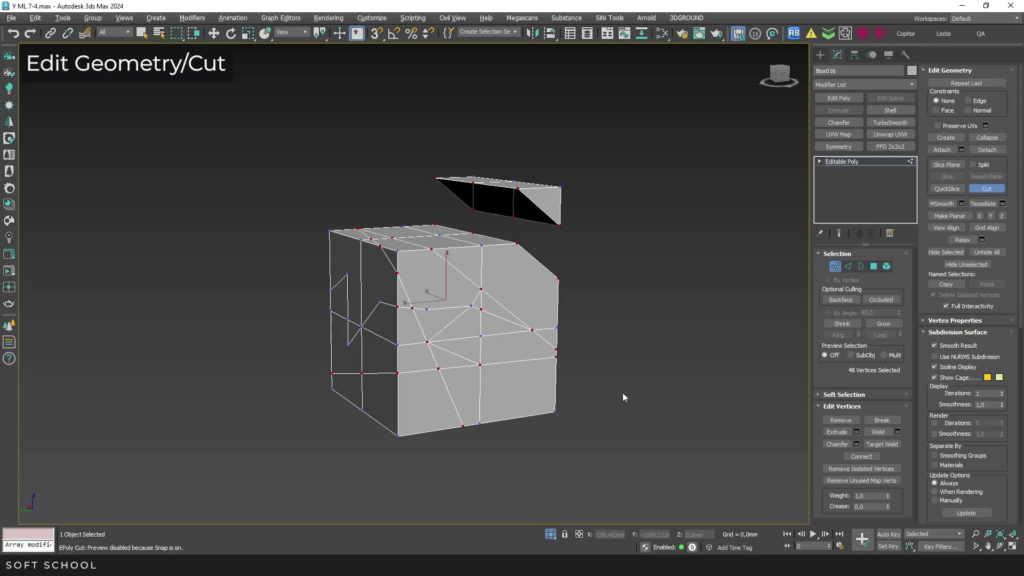
# - Select the three polygons along the bottom of the front face and start a slice plane for them
pyautogui.press('w')
pyautogui.click(873, 266)
pyautogui.click(533, 385)
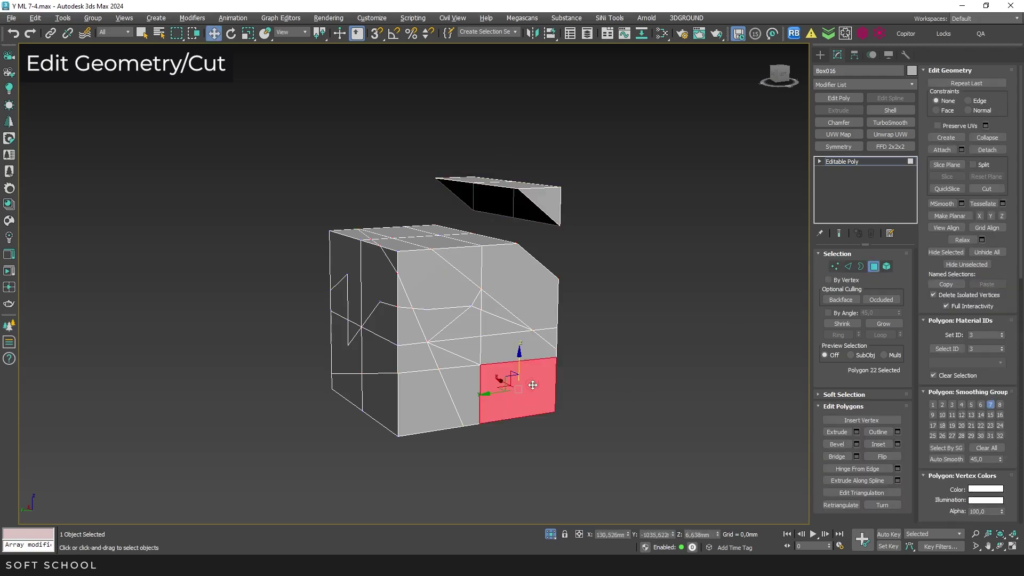
pyautogui.keyDown('ctrl'); pyautogui.click(464, 398); pyautogui.keyUp('ctrl')
pyautogui.keyDown('ctrl'); pyautogui.click(421, 398); pyautogui.keyUp('ctrl')
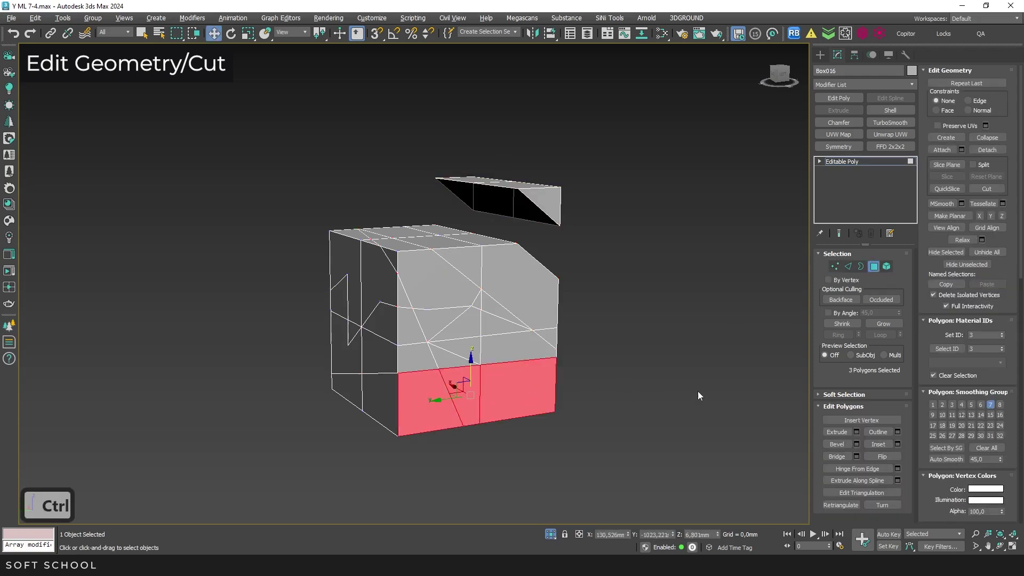
pyautogui.click(947, 164)
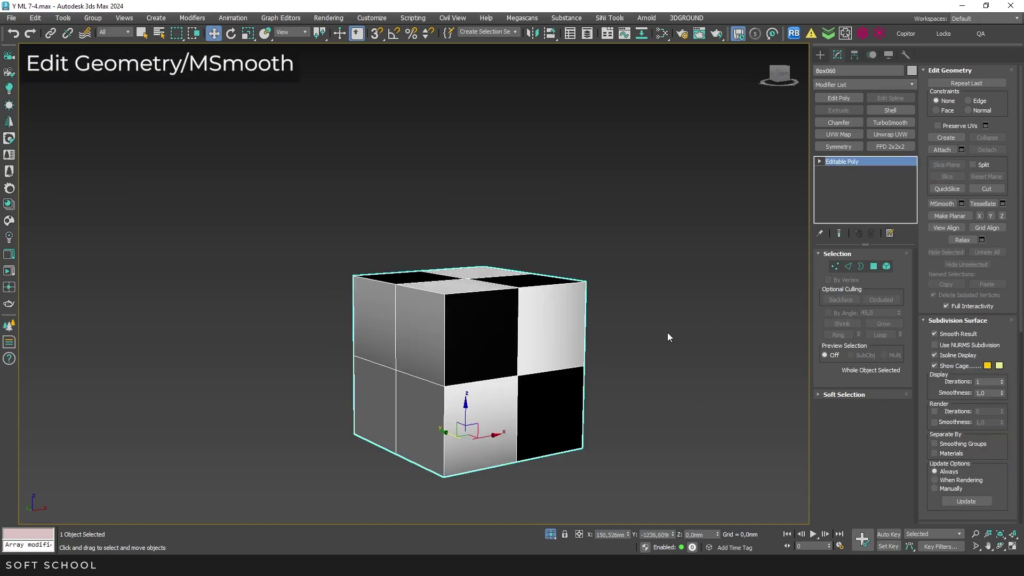
# - Preview MeshSmooth at smoothness 1.0 on the whole checkered box and on only its four top polygons, without applying it
pyautogui.click(961, 203)
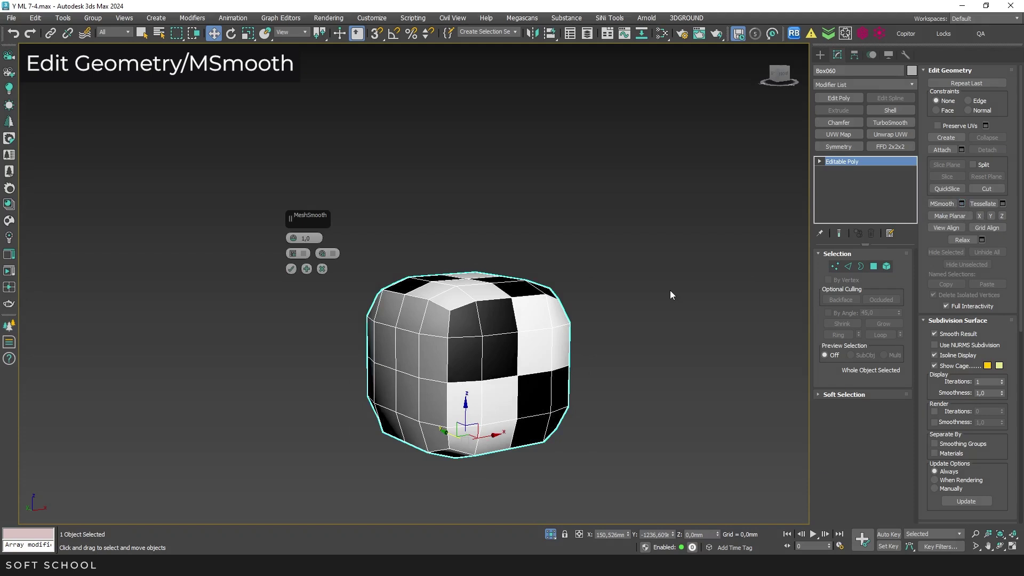
pyautogui.click(875, 267)
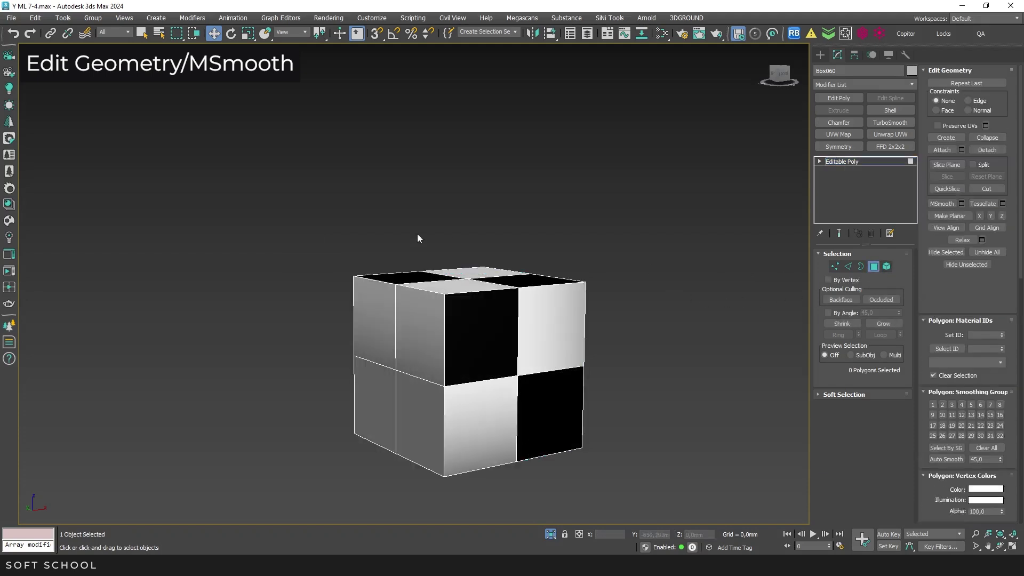
pyautogui.moveTo(292, 229); pyautogui.dragTo(571, 302)
pyautogui.click(960, 204)
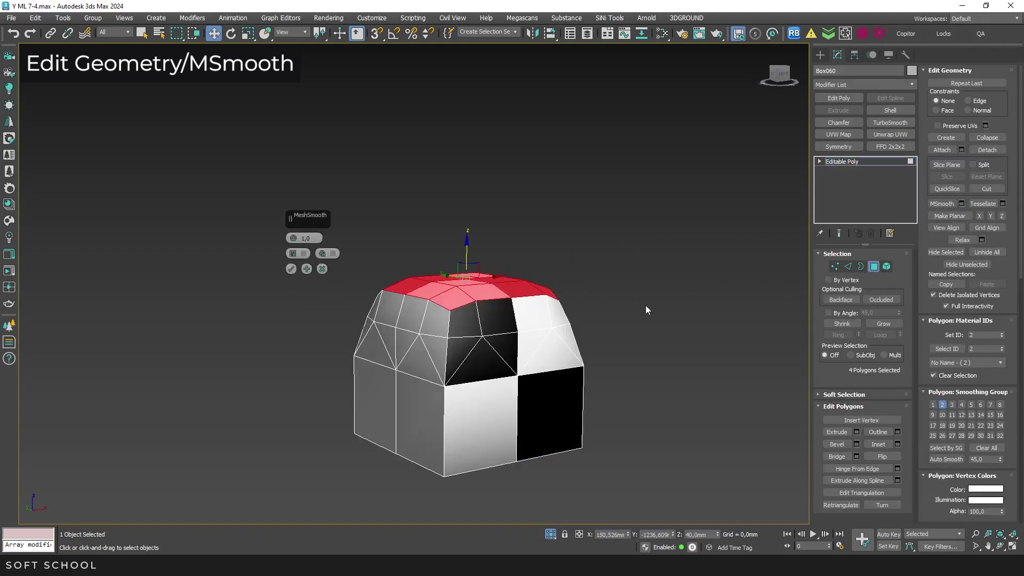
pyautogui.click(627, 309)
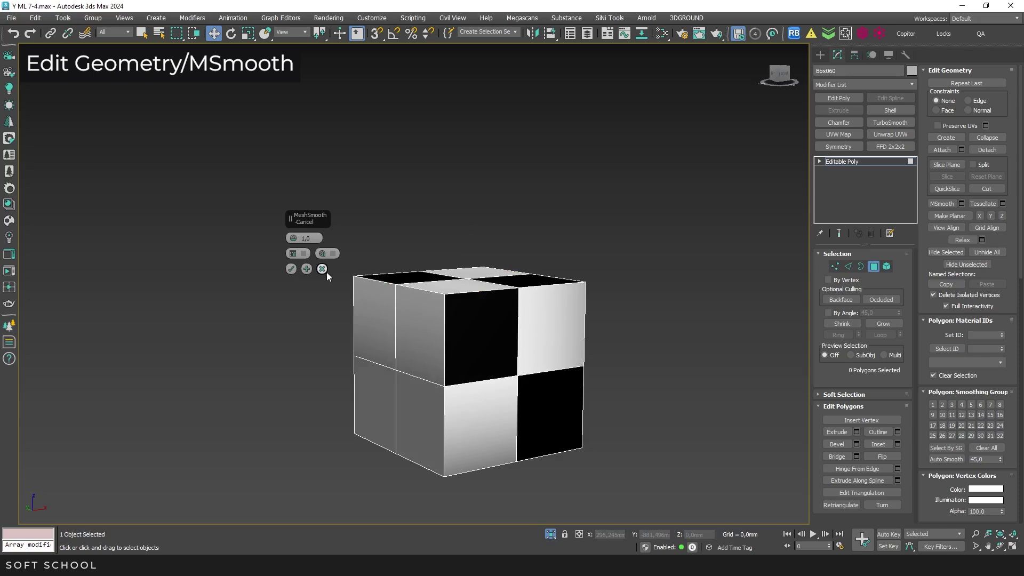
pyautogui.click(322, 269)
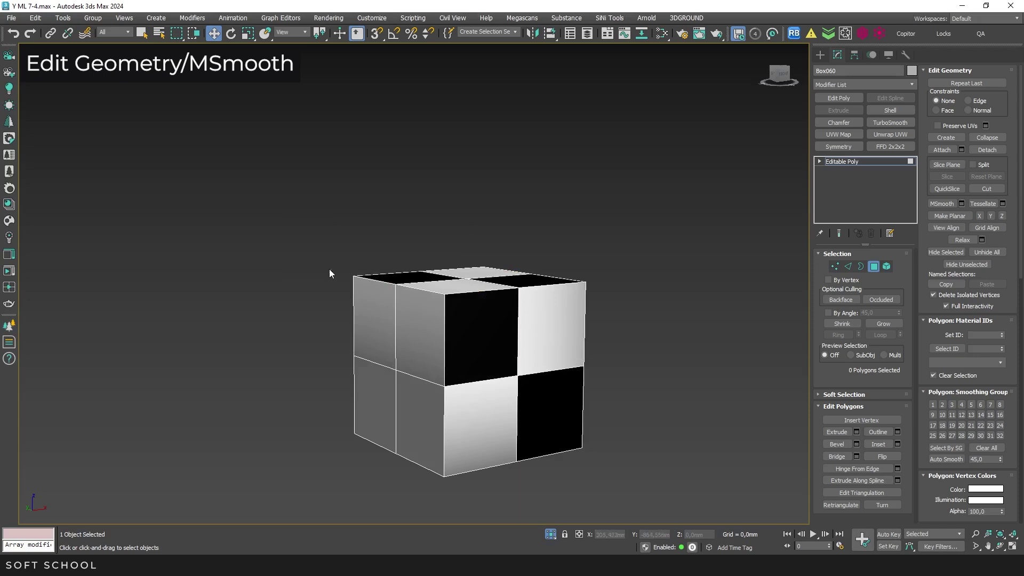
# - Try MeshSmooth's Separate by Smoothing Groups on the whole box, and apply repeated smoothing with only Separate by Material ID enabled
pyautogui.click(874, 266)
pyautogui.click(962, 204)
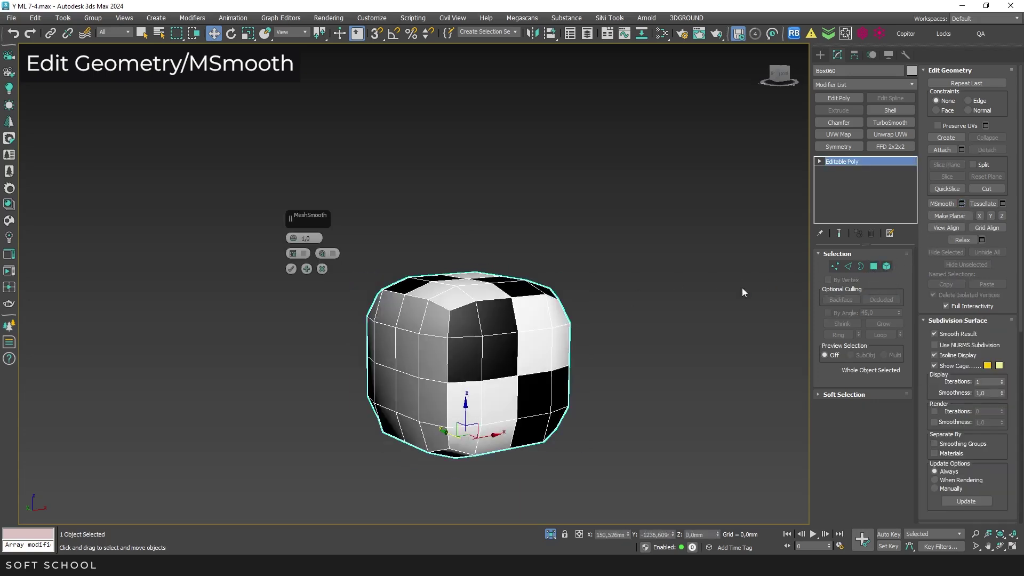
pyautogui.click(303, 254)
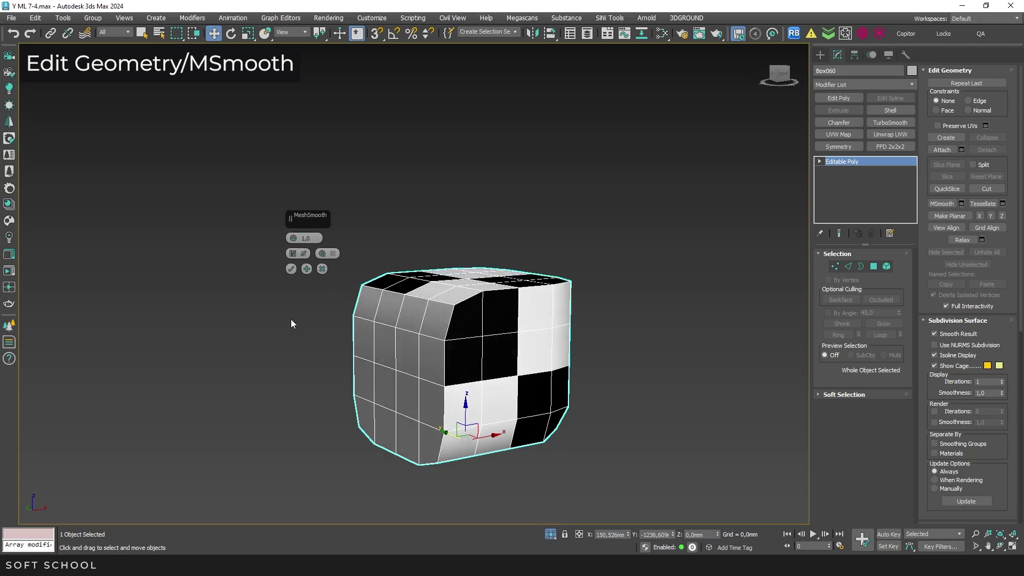
pyautogui.click(303, 254)
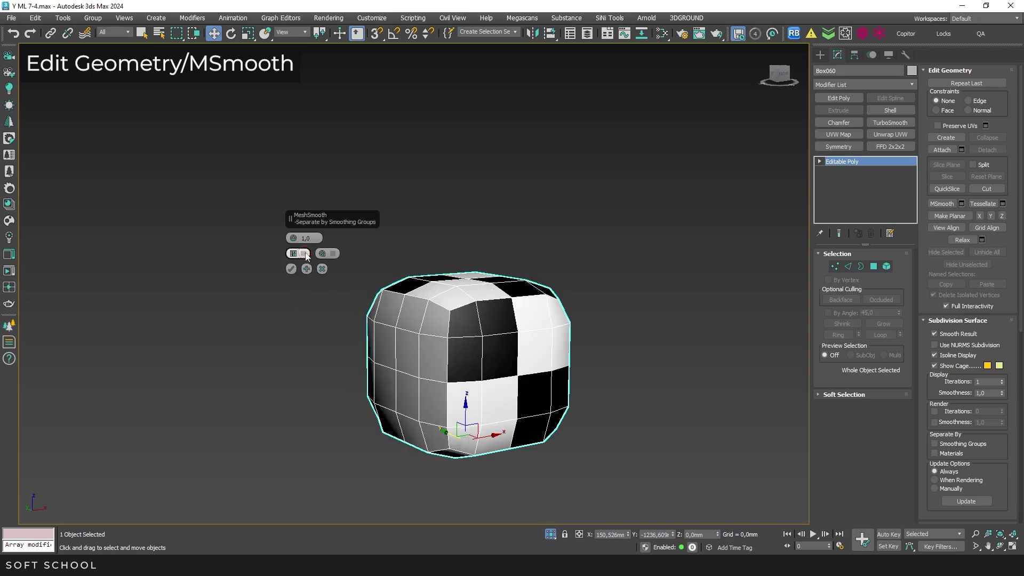
pyautogui.click(333, 253)
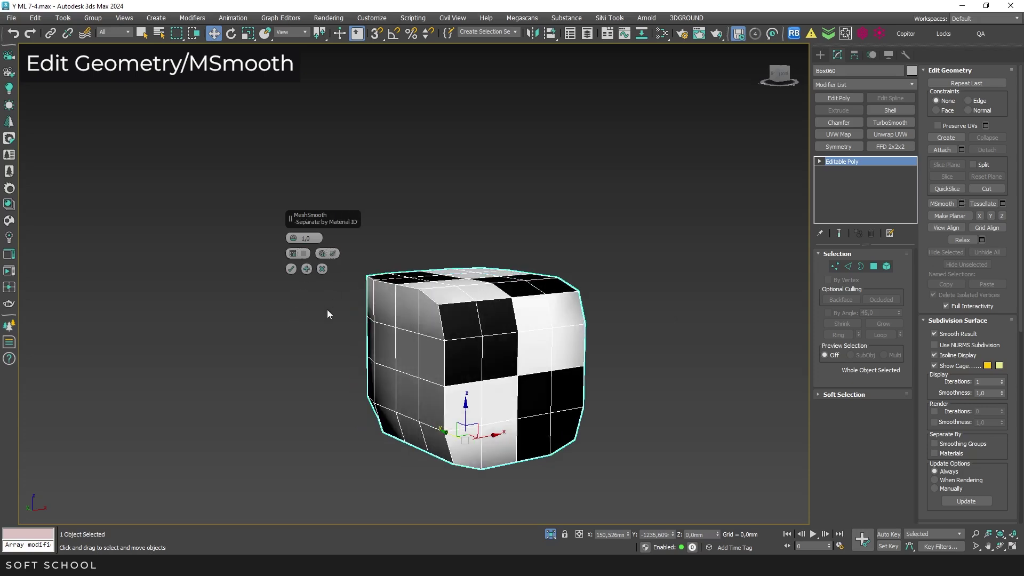
pyautogui.click(307, 270)
pyautogui.click(307, 269)
pyautogui.click(306, 341)
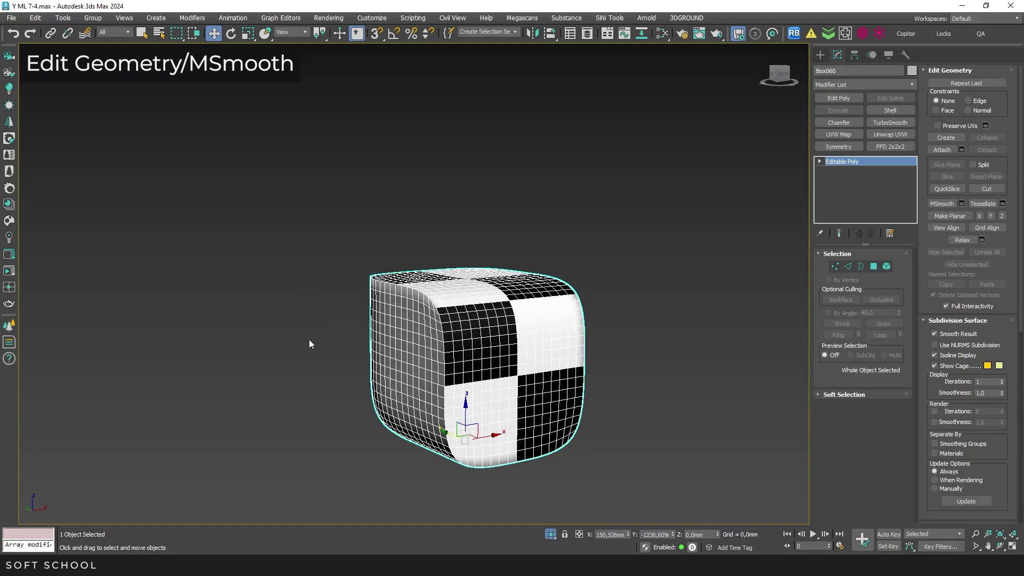
pyautogui.click(309, 339)
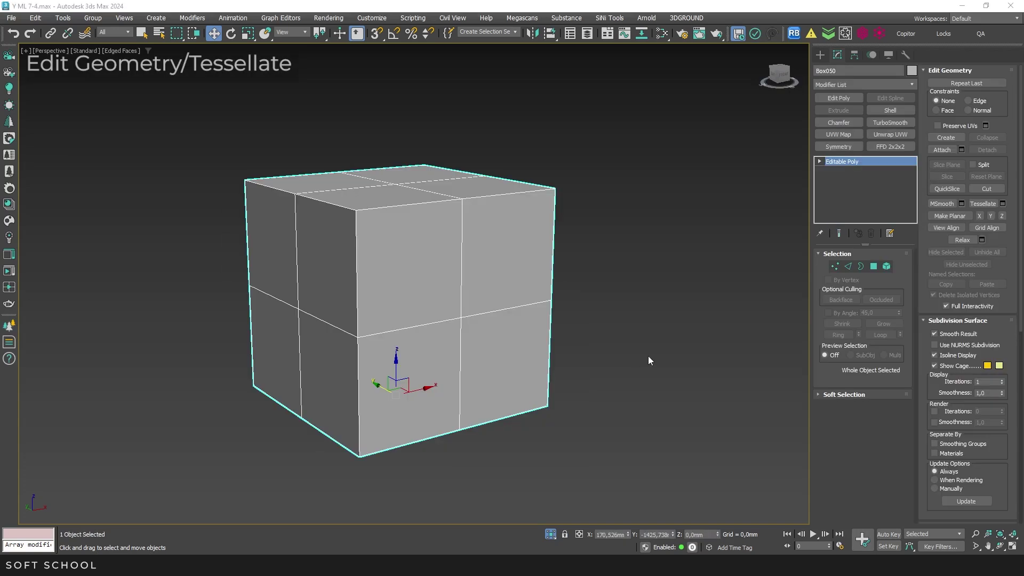
# - Open the Tessellate settings for the plain box, preview Face subdivision, and return the type to Edge
pyautogui.click(1002, 204)
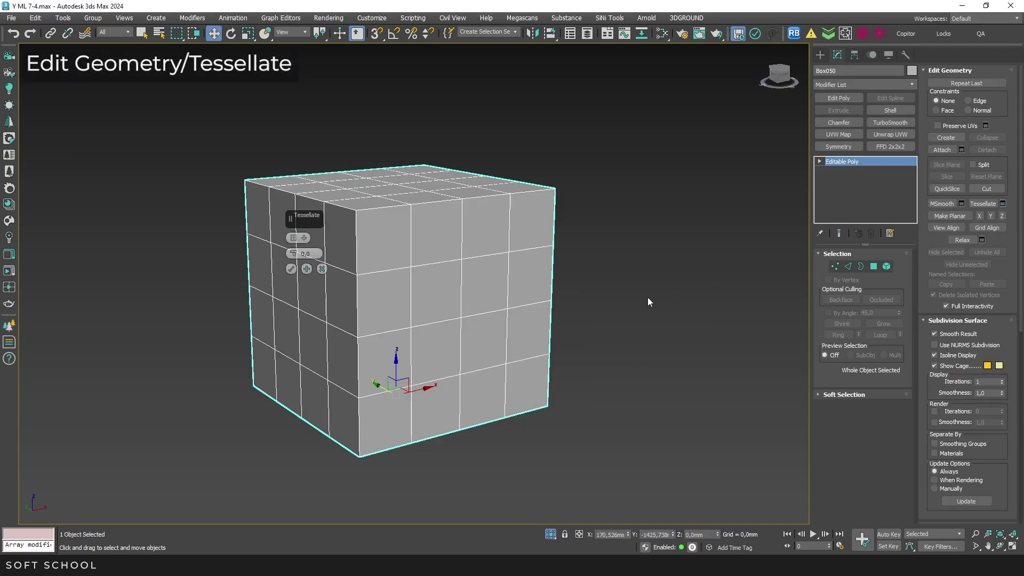
pyautogui.moveTo(305, 220); pyautogui.dragTo(610, 225)
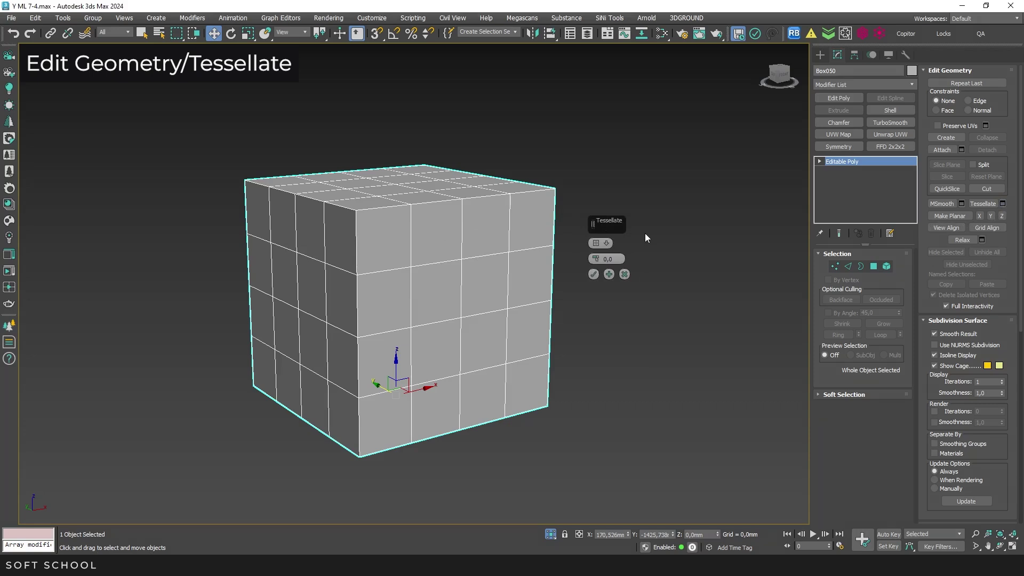
pyautogui.click(597, 245)
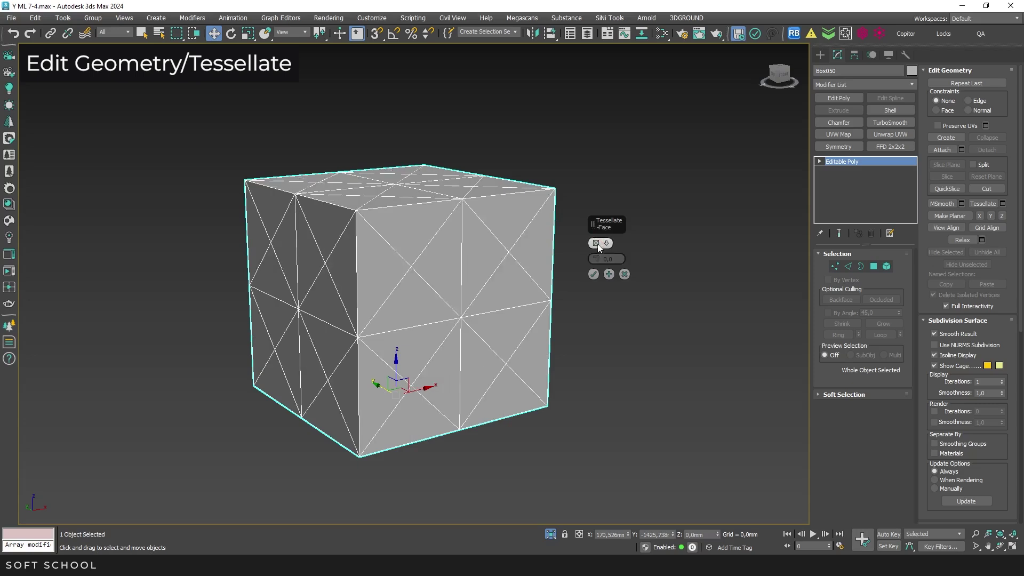
pyautogui.click(597, 245)
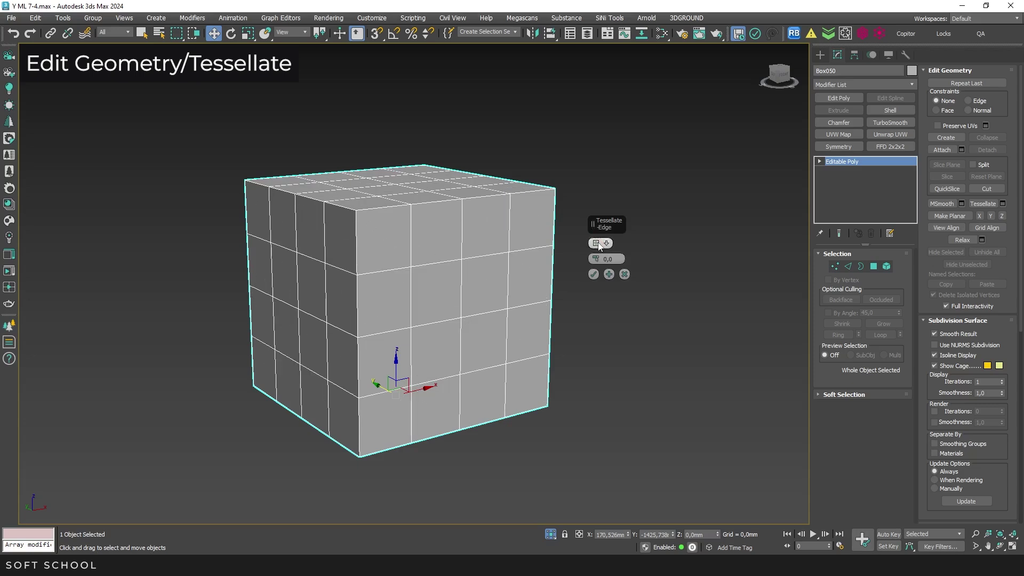
# - Try a Tessellate tension of 41.5, restore it to 0.0, and apply the Edge subdivision several times
pyautogui.moveTo(598, 261)
pyautogui.mouseDown()
pyautogui.moveTo(596, 288)
pyautogui.moveTo(595, 251)
pyautogui.mouseUp()
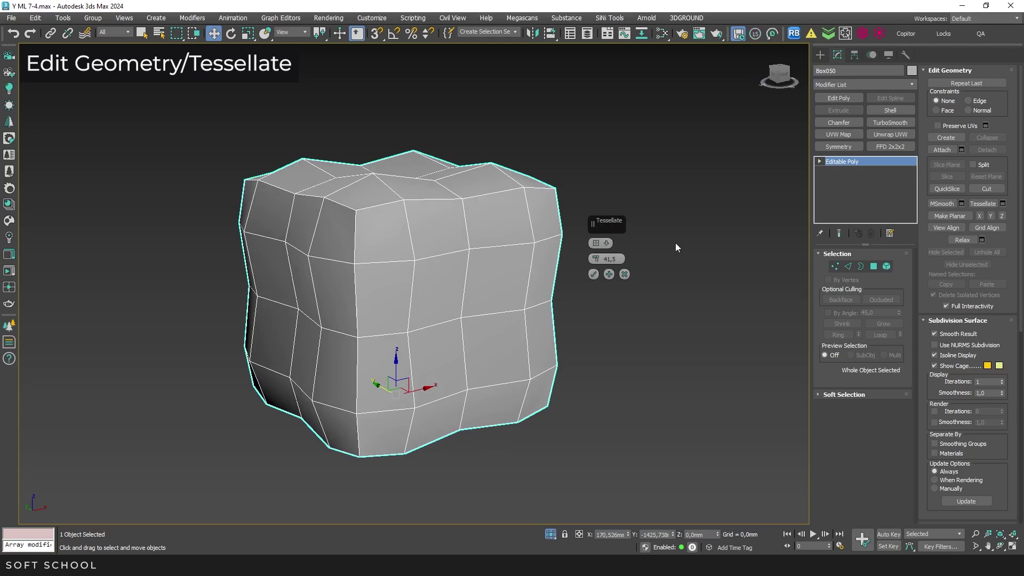
pyautogui.hotkey('ctrl', 'z')
pyautogui.click(608, 274)
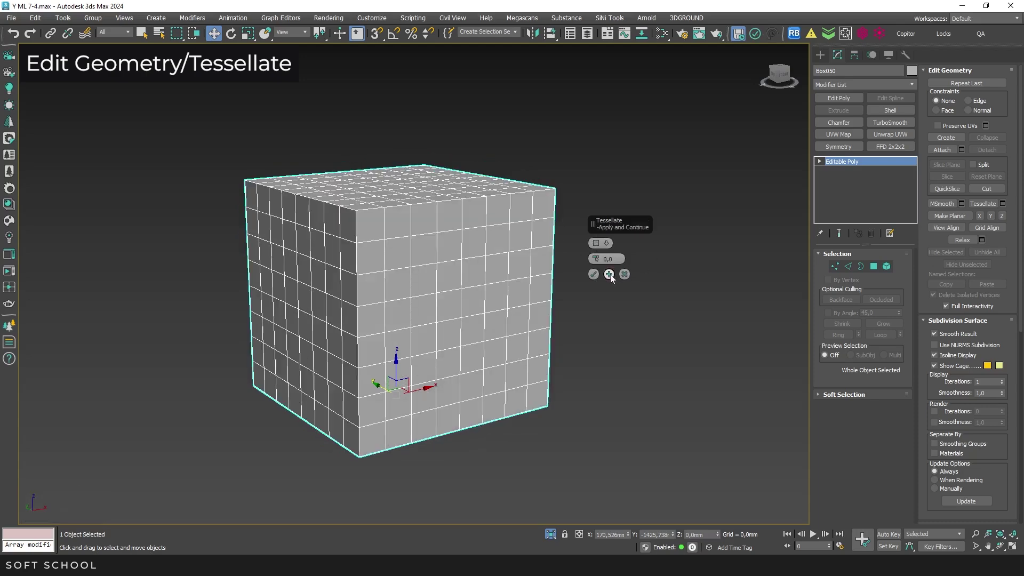
pyautogui.click(608, 274)
pyautogui.click(608, 274)
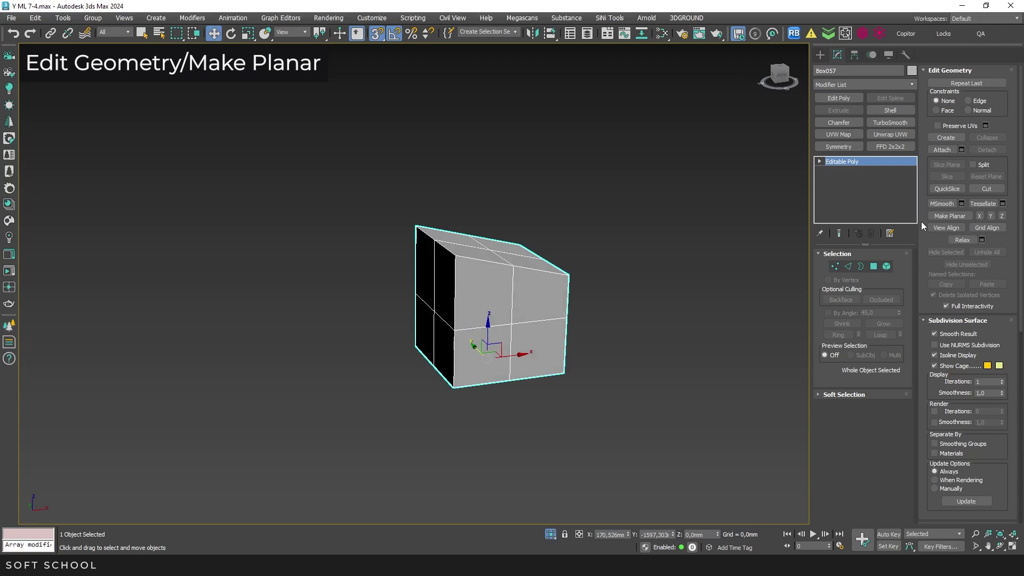
# - Select the four polygons of the box's sloping top and make them planar along Z
pyautogui.click(874, 266)
pyautogui.keyDown('alt'); pyautogui.moveTo(432, 208); pyautogui.dragTo(395, 201, button='middle'); pyautogui.keyUp('alt')
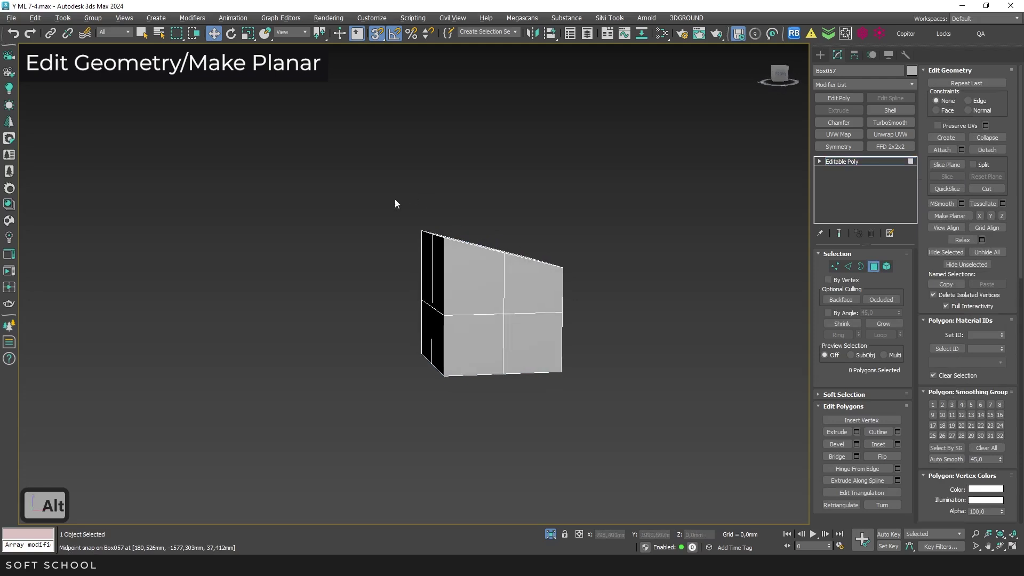
pyautogui.moveTo(384, 206); pyautogui.dragTo(579, 279)
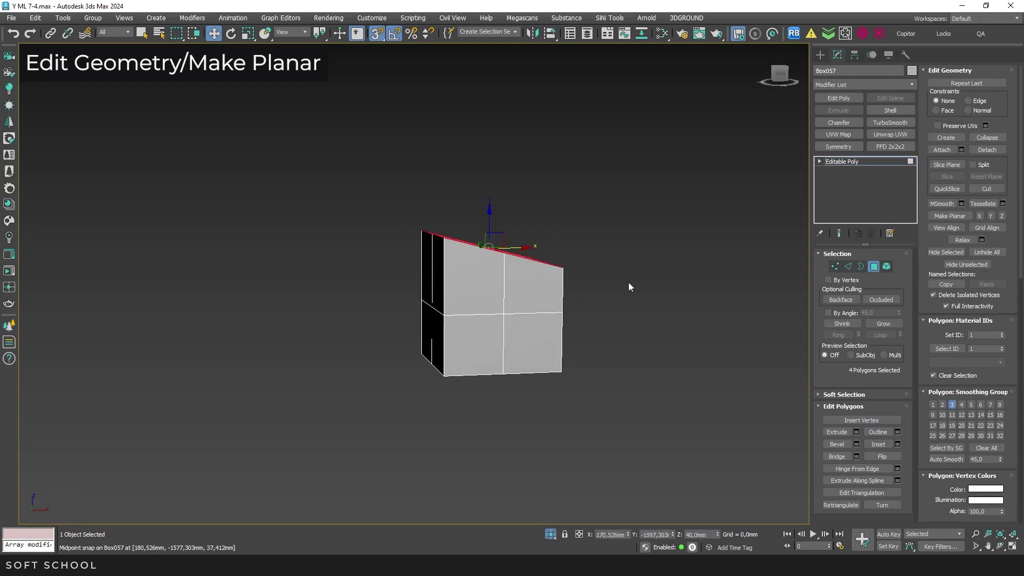
pyautogui.click(1001, 215)
# - Align the four selected top polygons to the current perspective view with View Align
pyautogui.keyDown('alt'); pyautogui.moveTo(590, 231); pyautogui.dragTo(602, 237, button='middle'); pyautogui.keyUp('alt')
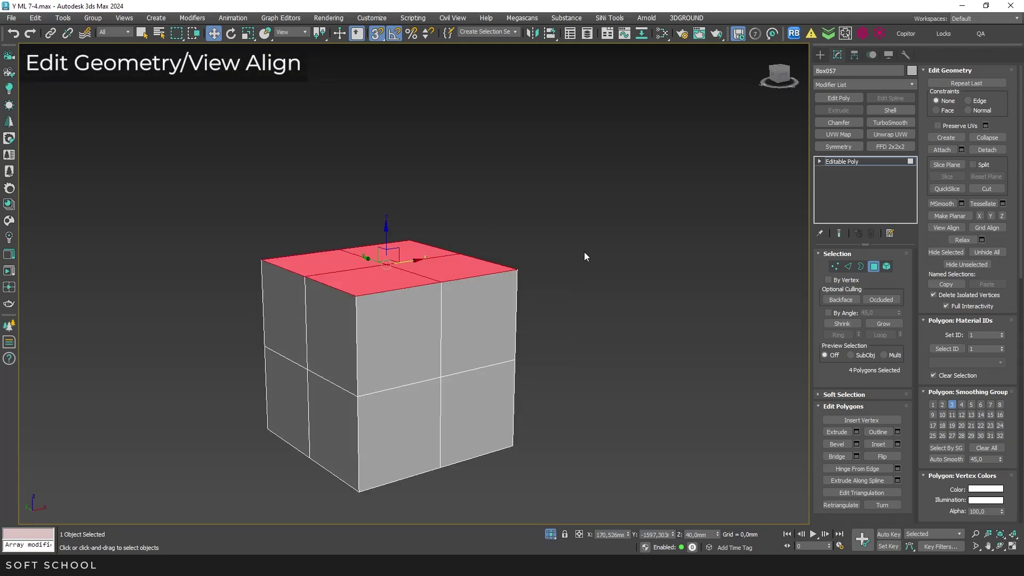
pyautogui.click(941, 230)
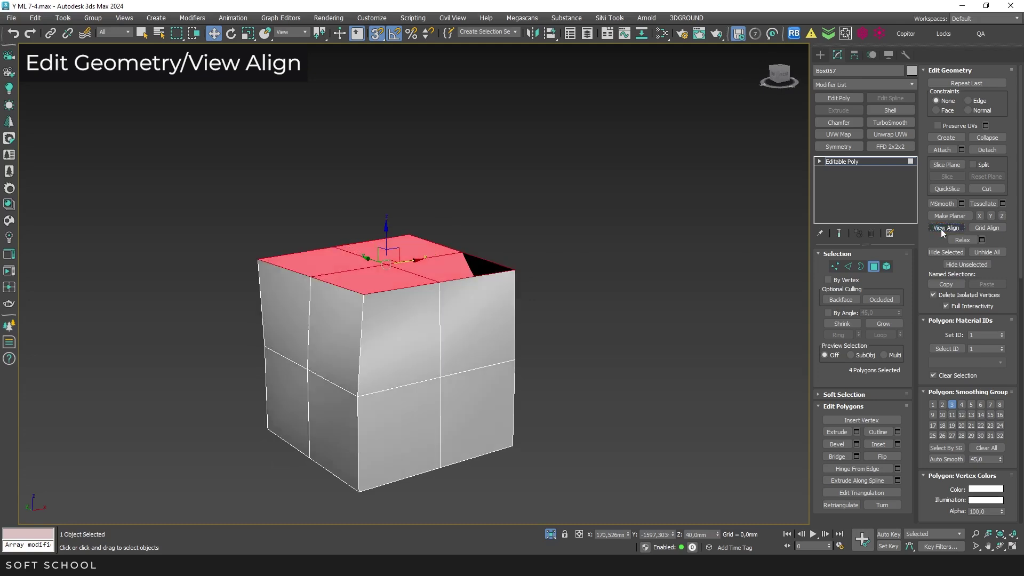
pyautogui.keyDown('alt'); pyautogui.moveTo(511, 240); pyautogui.dragTo(601, 232, button='middle'); pyautogui.keyUp('alt')
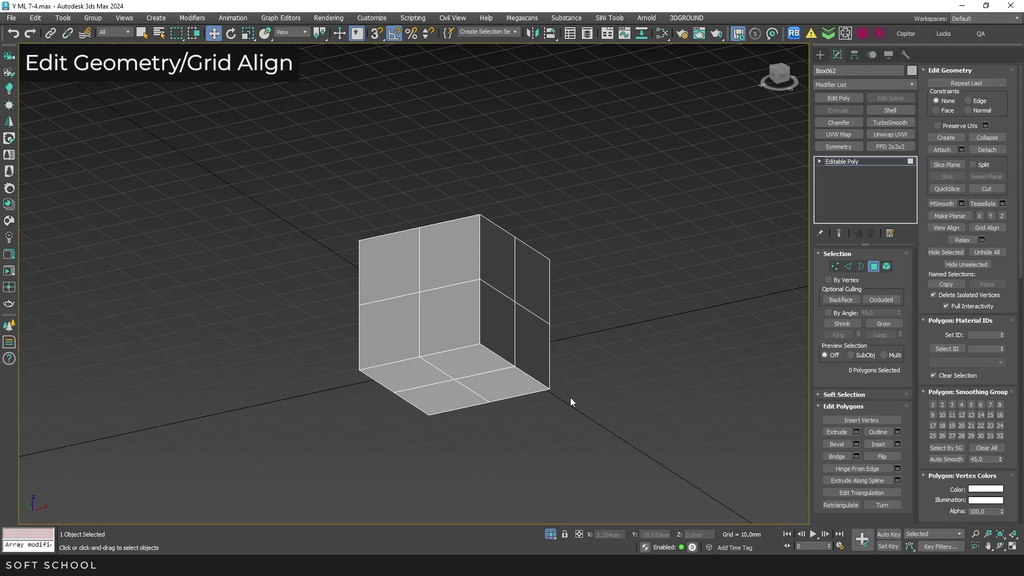
# - Switch to the Front view, select the box's upper-left front polygon, and align it with Grid Align
pyautogui.keyDown('alt'); pyautogui.moveTo(570, 399); pyautogui.dragTo(626, 397, button='middle'); pyautogui.keyUp('alt')
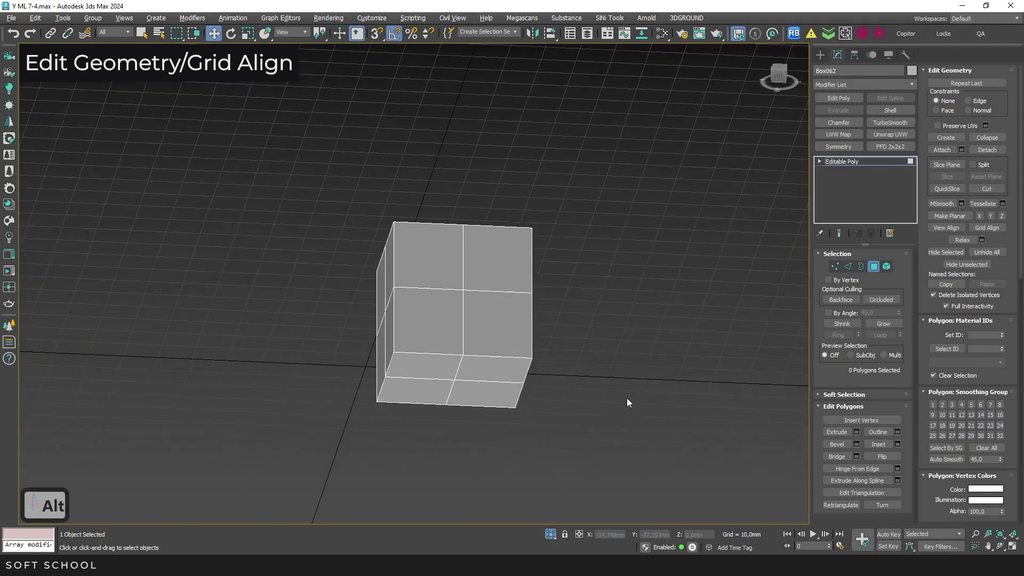
pyautogui.keyDown('alt'); pyautogui.moveTo(719, 167); pyautogui.dragTo(628, 183, button='middle'); pyautogui.keyUp('alt')
pyautogui.press('f')
pyautogui.click(394, 248)
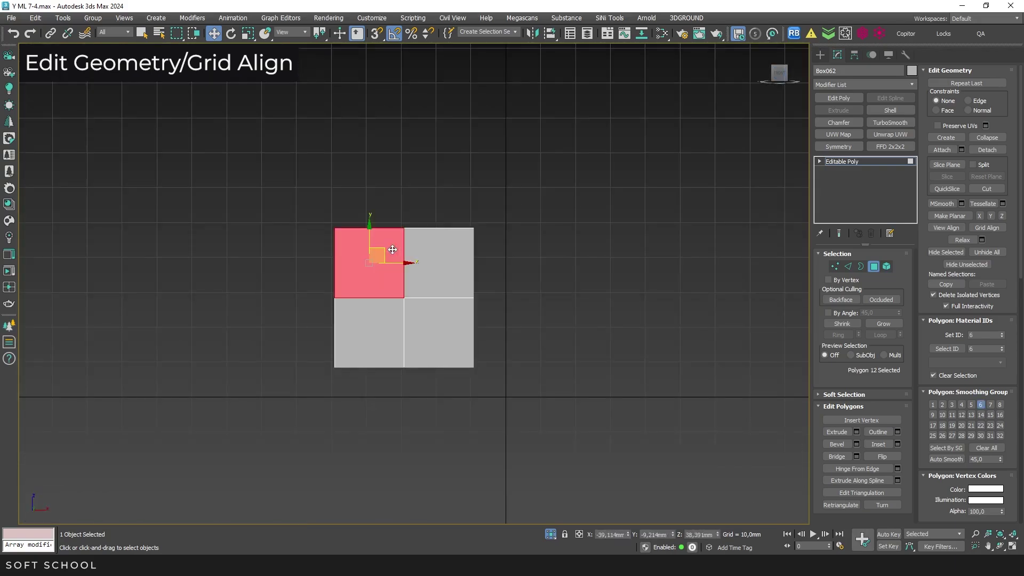
pyautogui.click(988, 228)
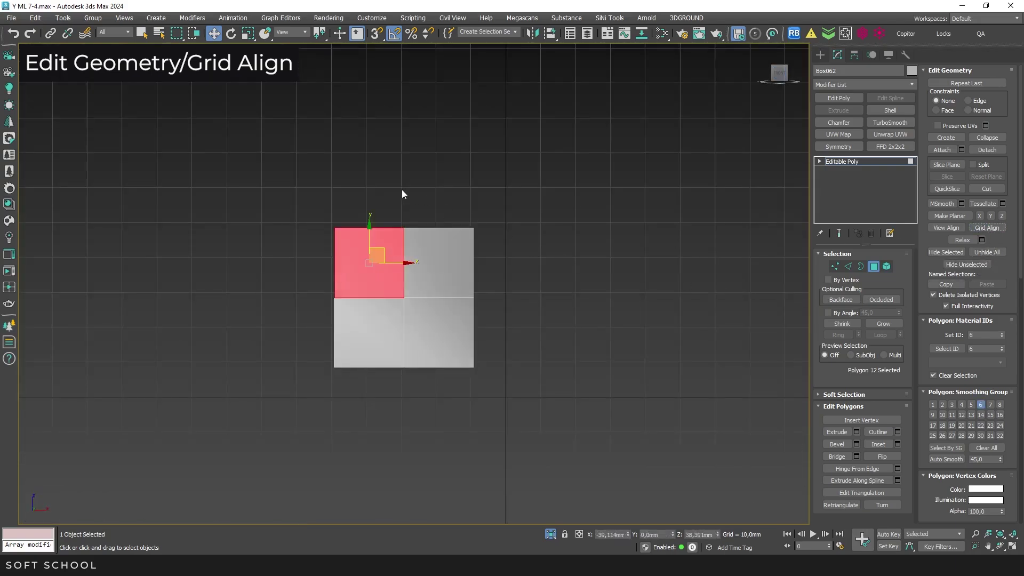
pyautogui.keyDown('alt'); pyautogui.moveTo(375, 204); pyautogui.dragTo(491, 256, button='middle'); pyautogui.keyUp('alt')
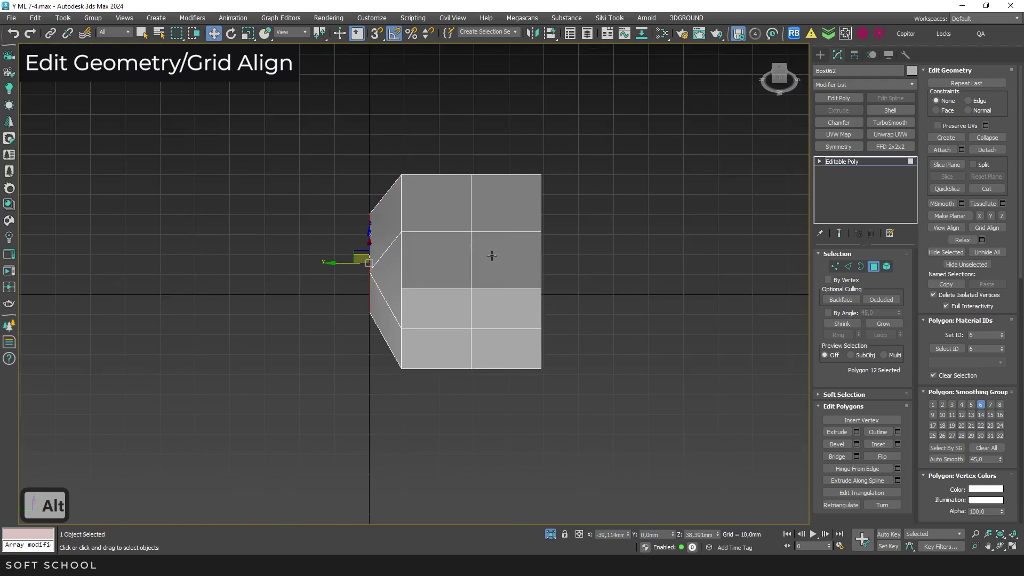
# - Select the upper outer polygon on the box's side, view that side straight on, and align the polygon with Grid Align
pyautogui.keyDown('alt'); pyautogui.moveTo(592, 306); pyautogui.dragTo(504, 258, button='middle'); pyautogui.keyUp('alt')
pyautogui.click(506, 258)
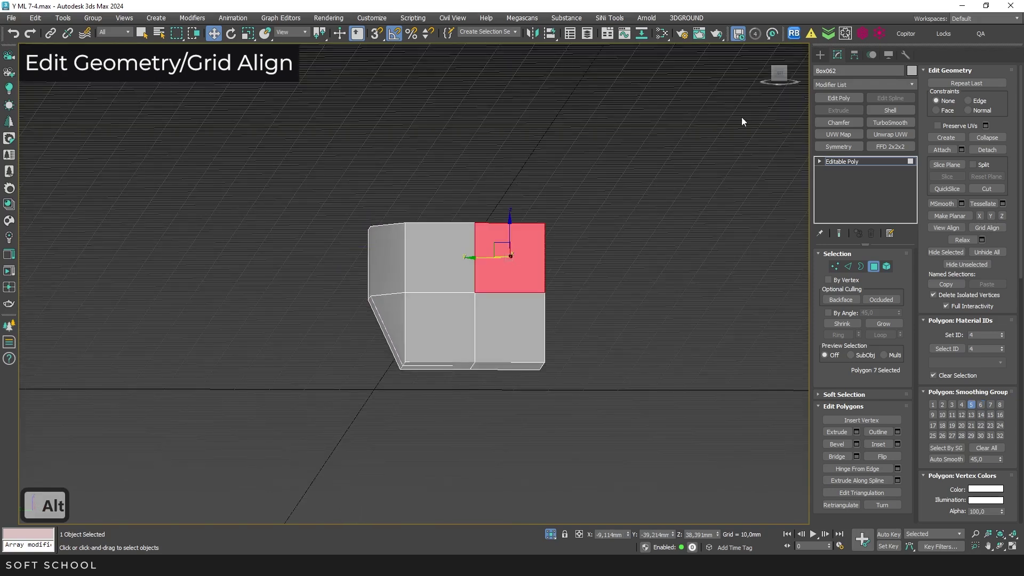
pyautogui.click(779, 73)
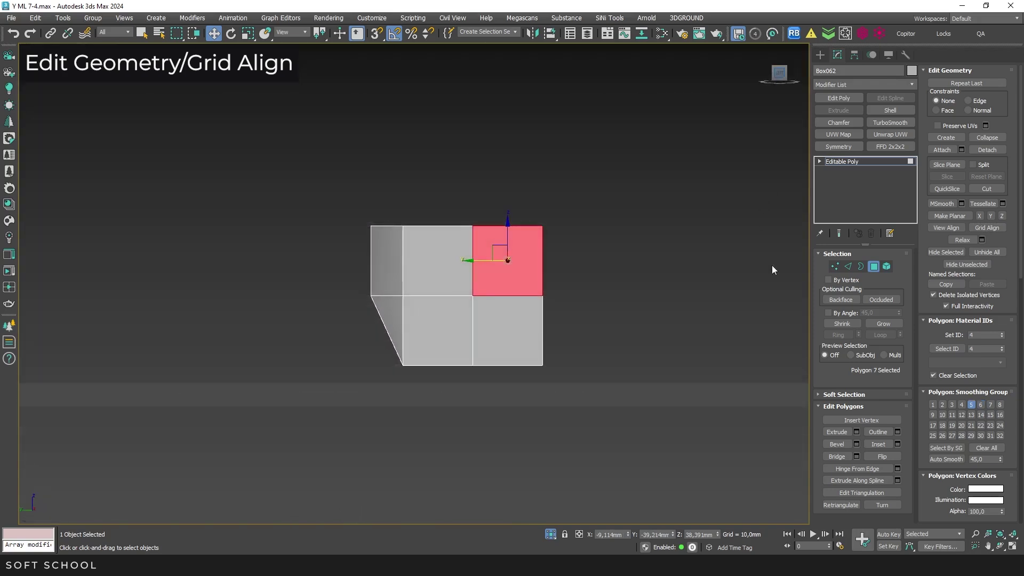
pyautogui.click(987, 228)
pyautogui.keyDown('alt'); pyautogui.moveTo(628, 260); pyautogui.dragTo(536, 294, button='middle'); pyautogui.keyUp('alt')
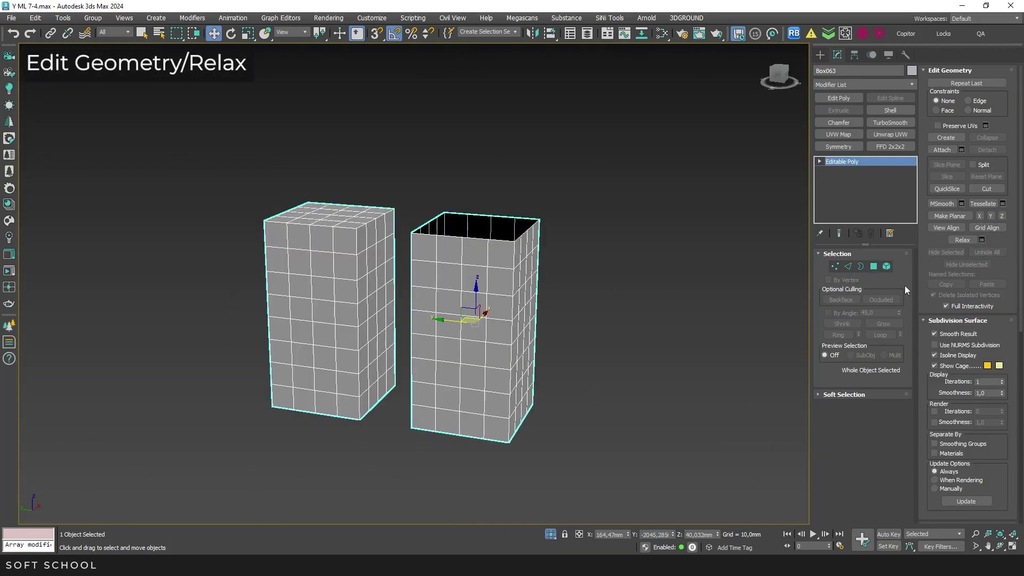
# - Open the Relax settings for the two segmented boxes, try a different amount, and return it to 0.5
pyautogui.click(980, 240)
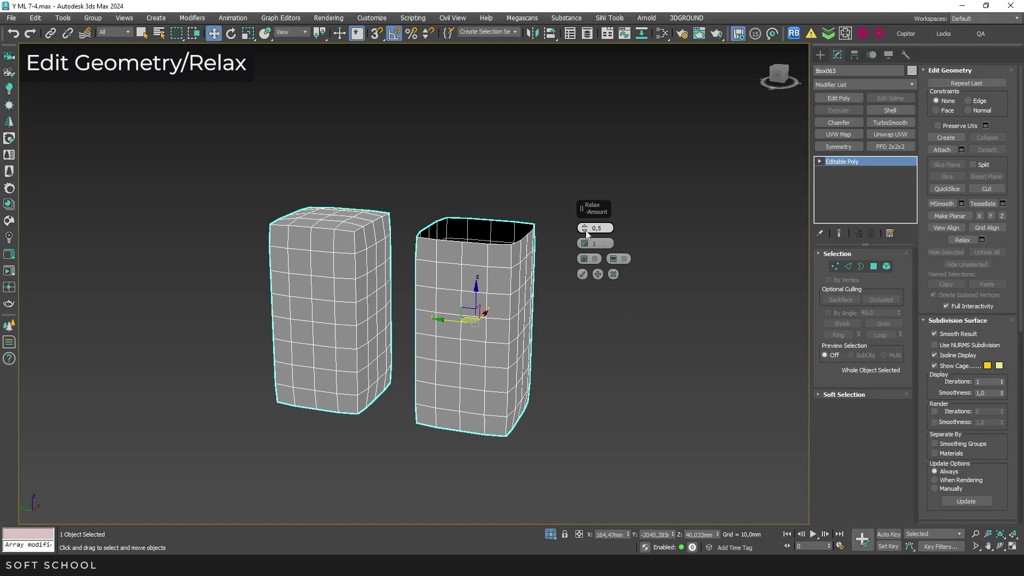
pyautogui.moveTo(586, 233)
pyautogui.keyDown('alt'); pyautogui.mouseDown()
pyautogui.moveTo(585, 213)
pyautogui.moveTo(584, 242)
pyautogui.moveTo(586, 196)
pyautogui.moveTo(585, 244)
pyautogui.mouseUp(); pyautogui.keyUp('alt')
pyautogui.hotkey('ctrl', 'z')
# - Preview Relax with Hold Boundary Points, replace it with Hold Outer Points, and vary the number of iterations
pyautogui.click(596, 260)
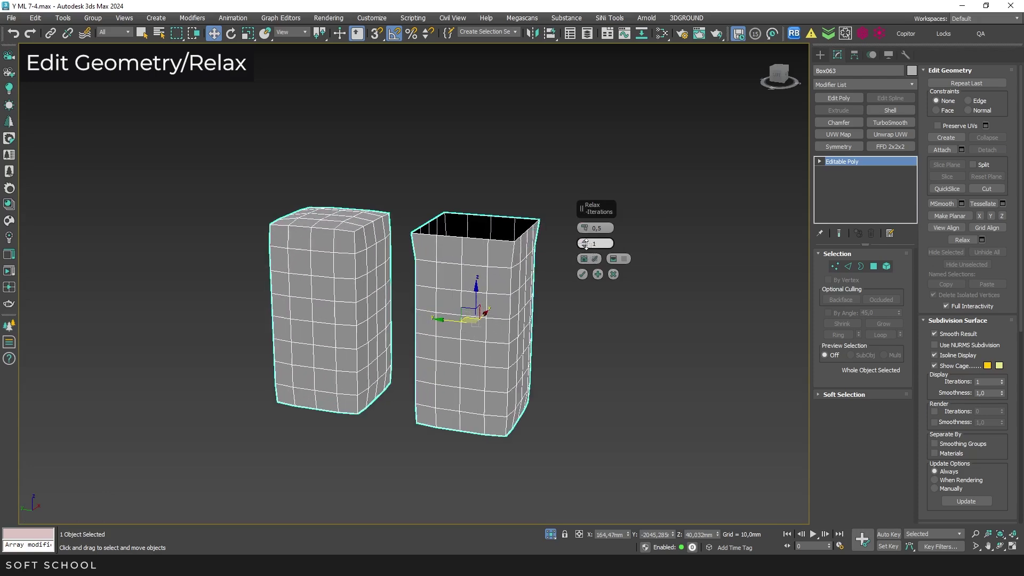
pyautogui.click(595, 259)
pyautogui.click(624, 260)
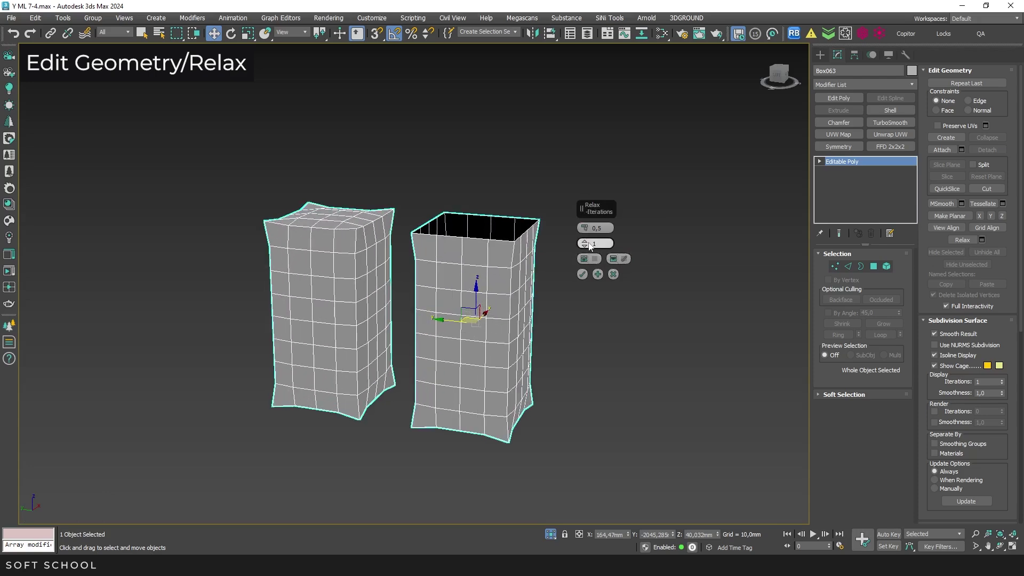
pyautogui.moveTo(587, 245); pyautogui.dragTo(623, 241)
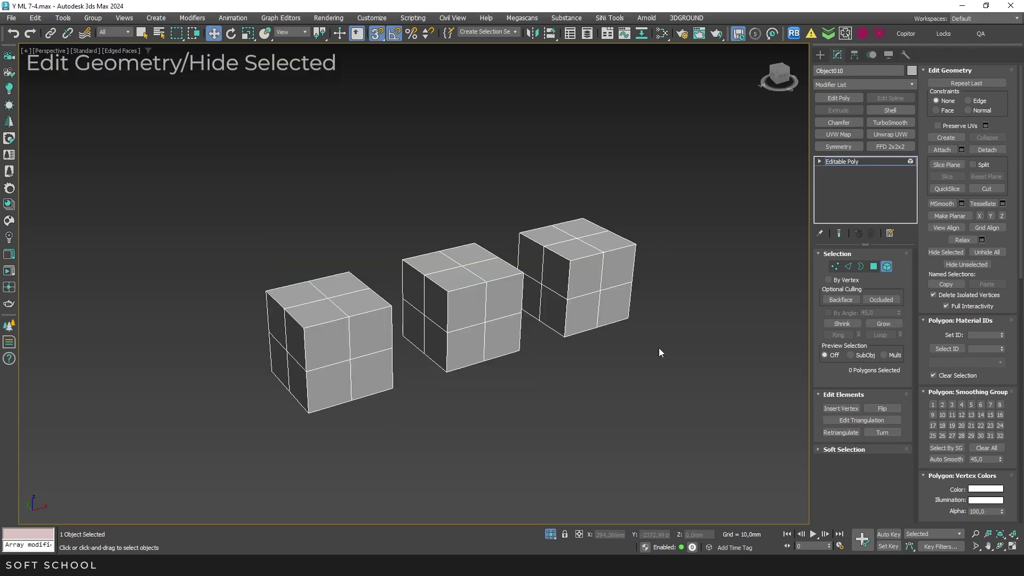
# - Select the leftmost box element and hide it with Hide Selected
pyautogui.click(361, 319)
pyautogui.click(939, 253)
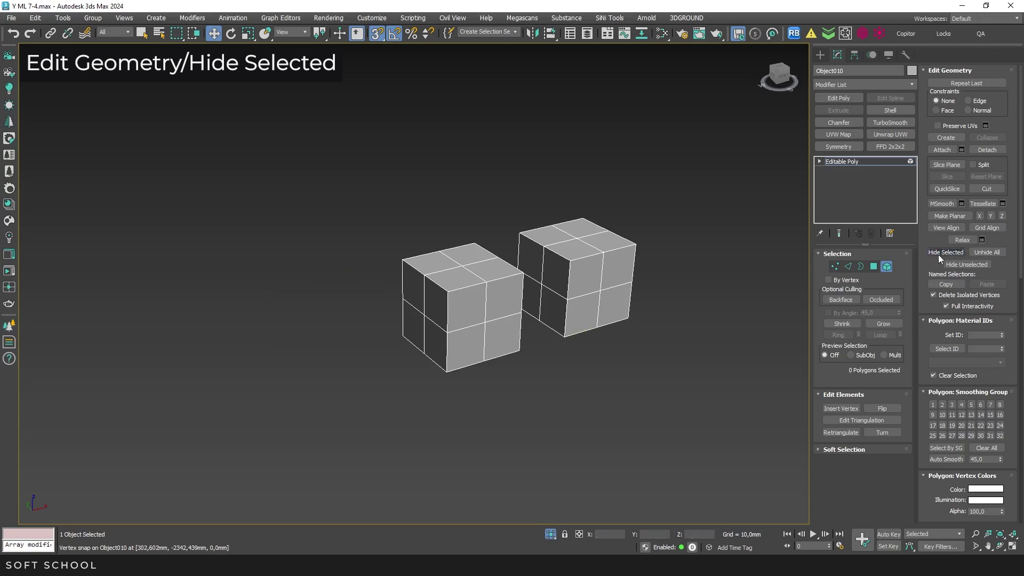
# - Isolate the middle box element with Hide Unselected, and bring all elements back with Unhide All
pyautogui.click(458, 310)
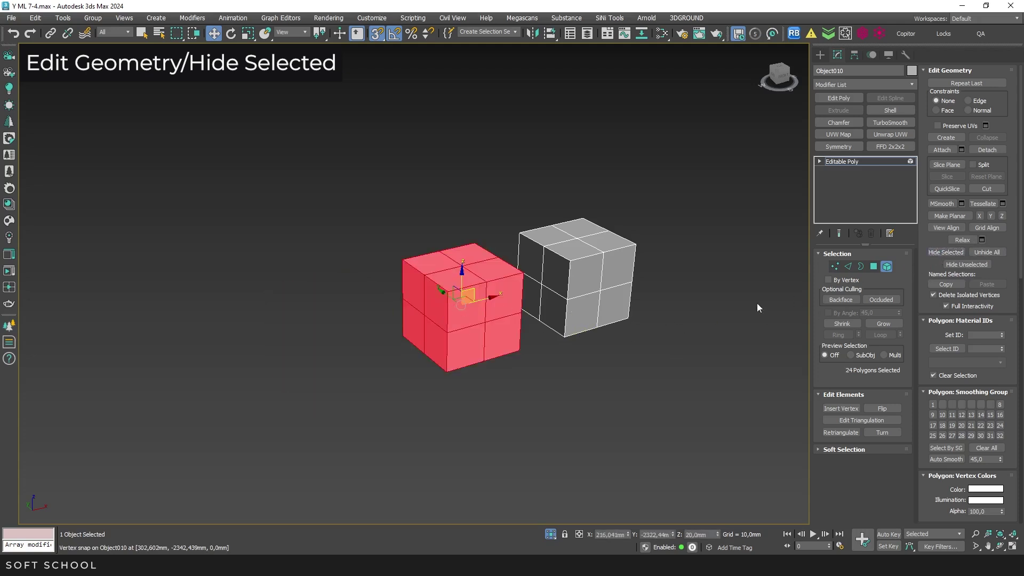
pyautogui.click(945, 266)
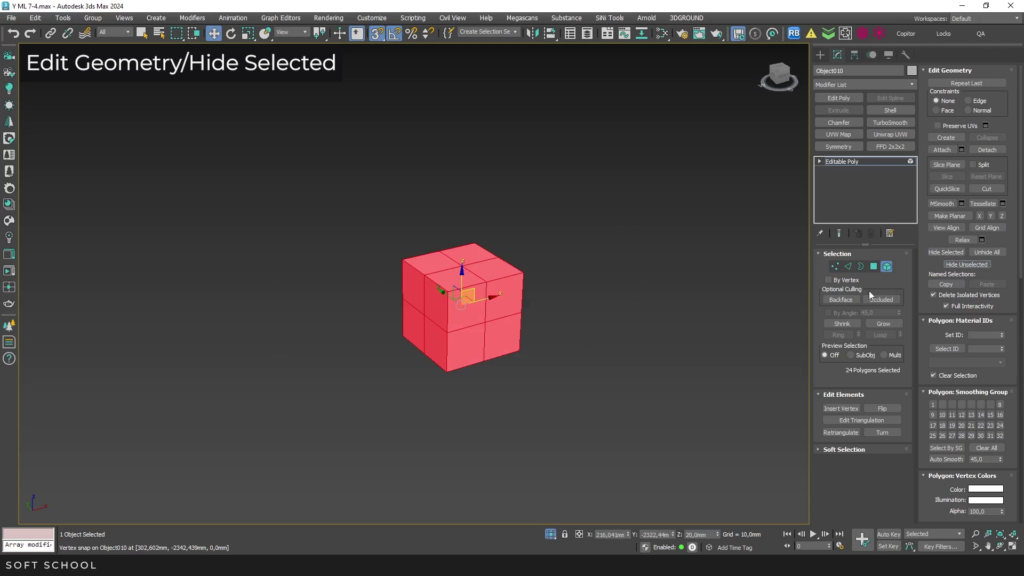
pyautogui.click(983, 254)
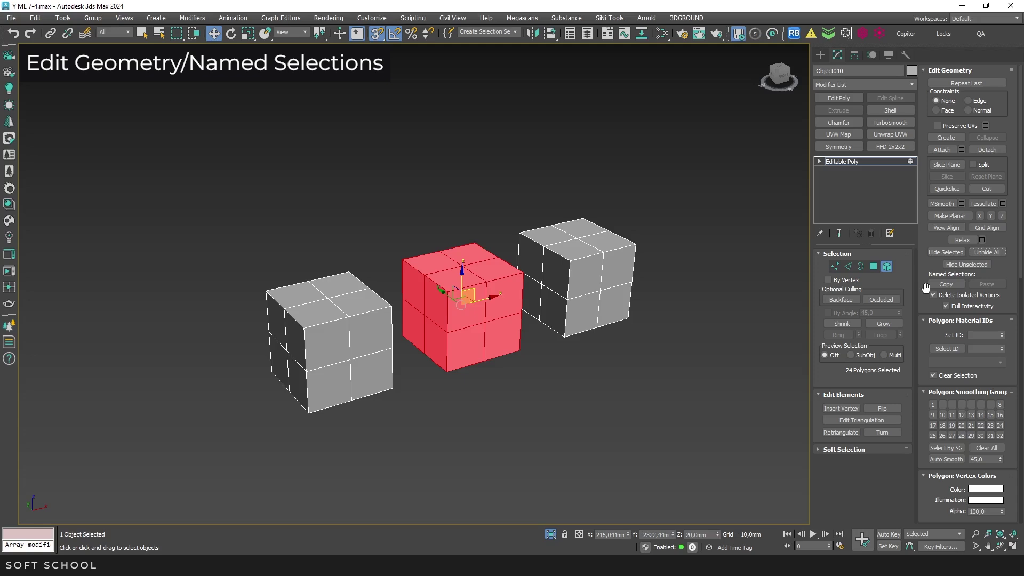
# - Save the middle box element as named selection Box2 and the leftmost one as Box1
pyautogui.click(496, 31)
pyautogui.write('Box2')
pyautogui.press('Return')
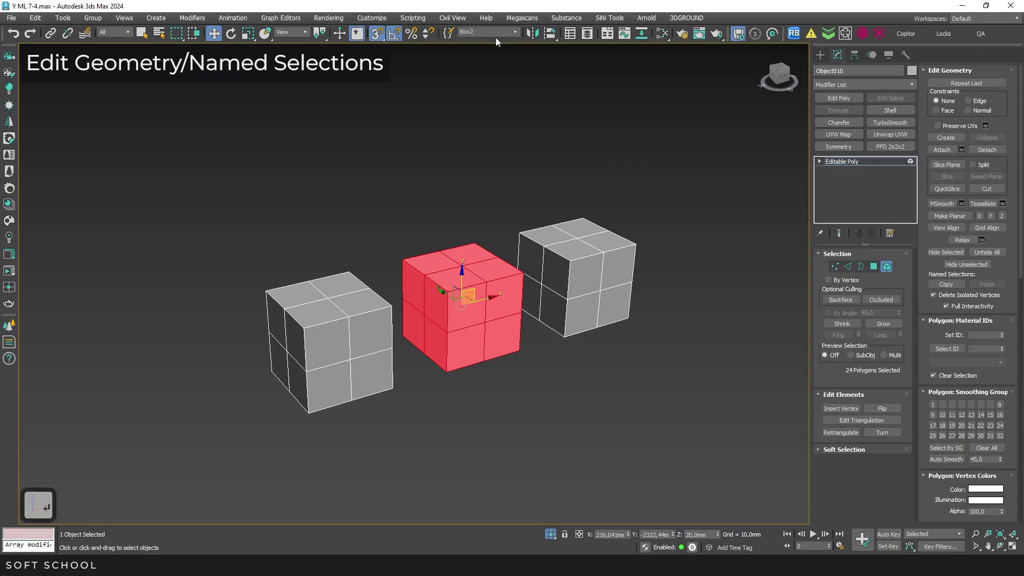
pyautogui.click(349, 294)
pyautogui.click(490, 32)
pyautogui.write('Box')
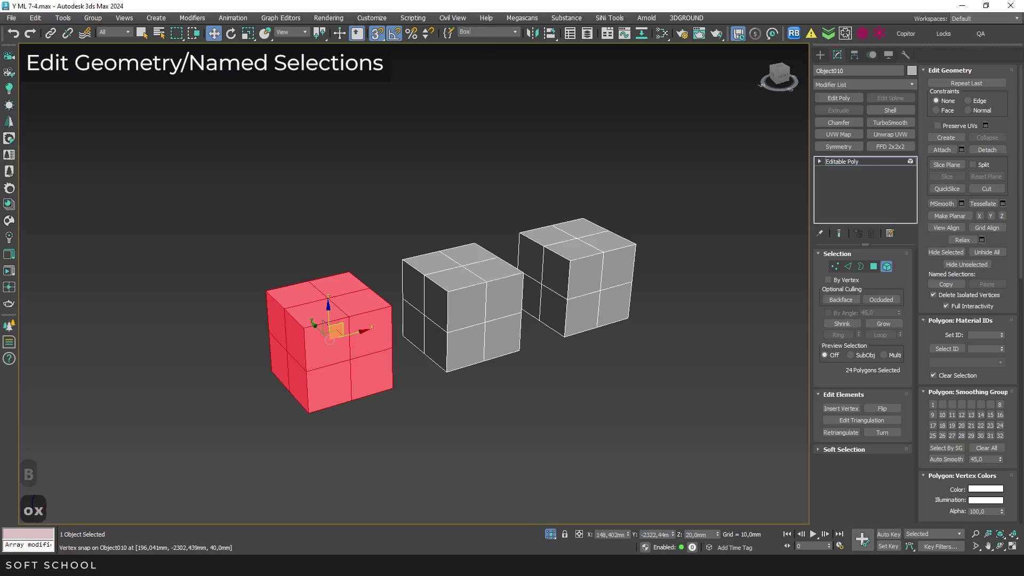
pyautogui.write('1')
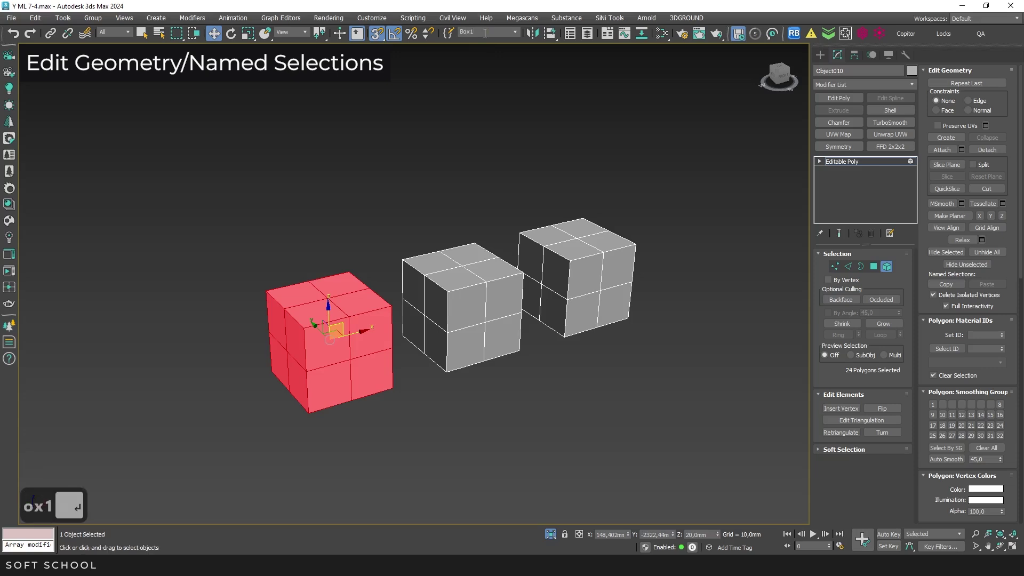
# - Recall the named selection Box2, and switch to the named selection Box1
pyautogui.click(514, 32)
pyautogui.click(503, 48)
pyautogui.click(511, 32)
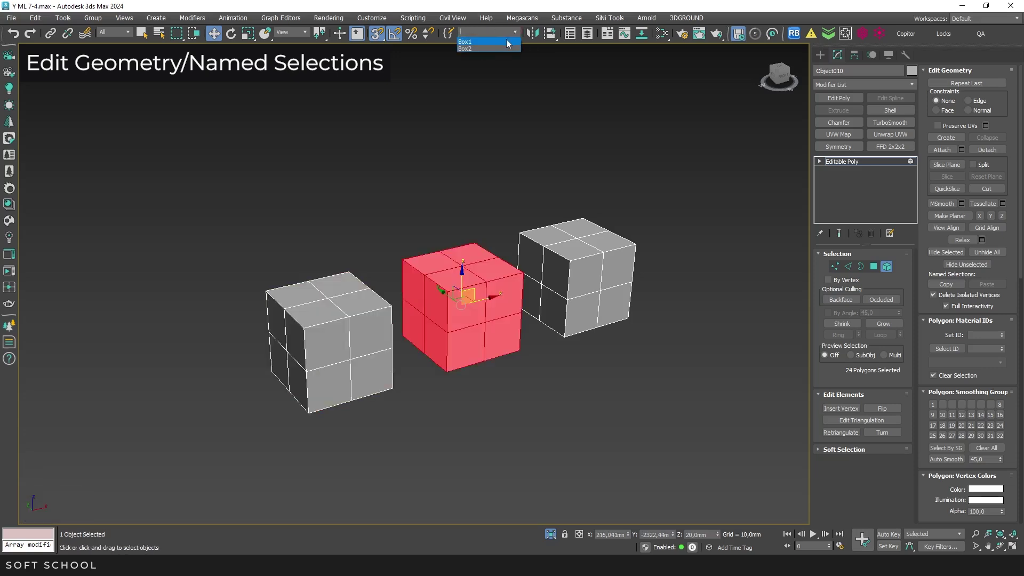
pyautogui.click(506, 41)
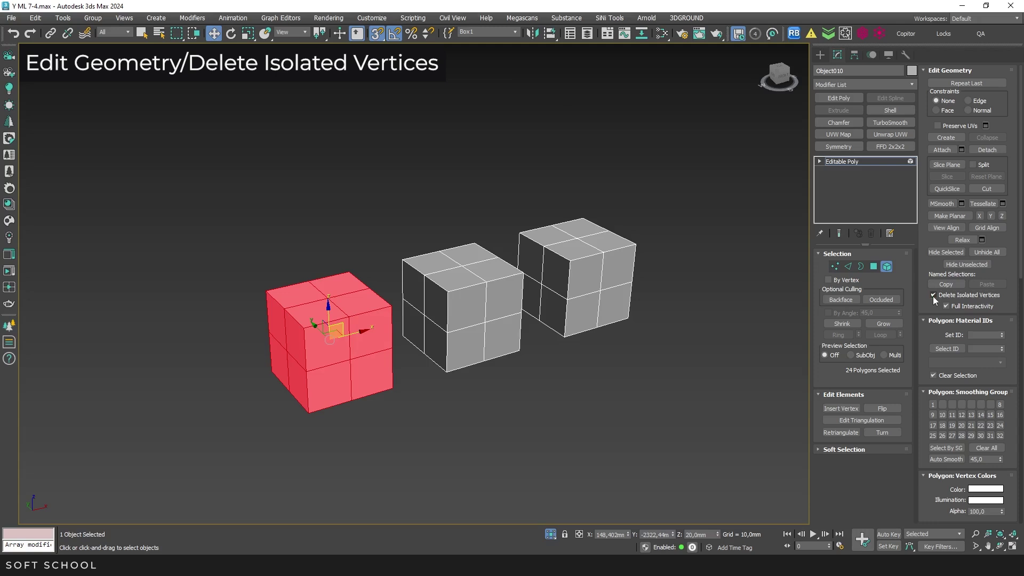
# - Delete the rightmost box element with Delete Isolated Vertices turned off, and switch to Vertex level
pyautogui.press('Delete')
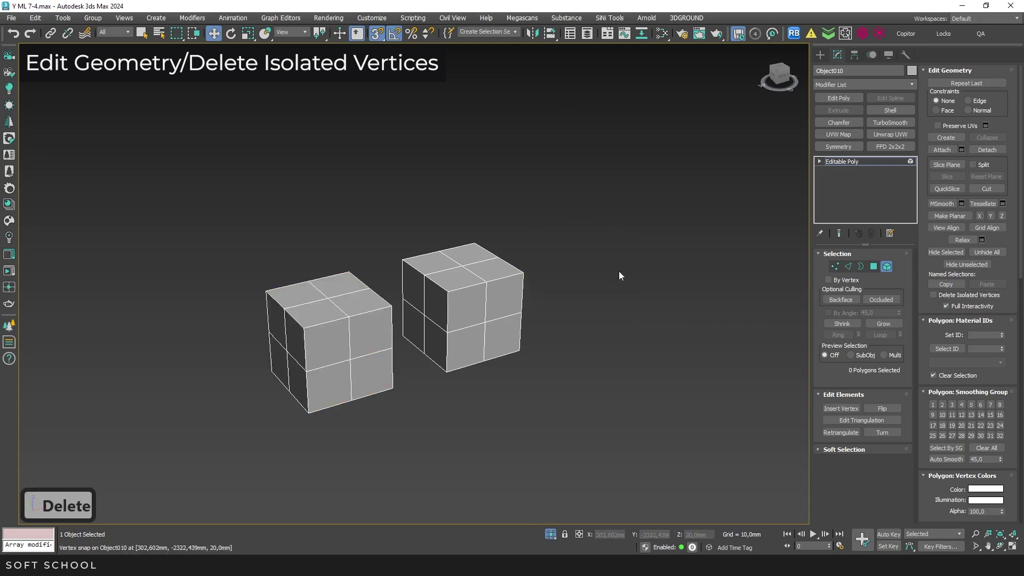
pyautogui.click(835, 266)
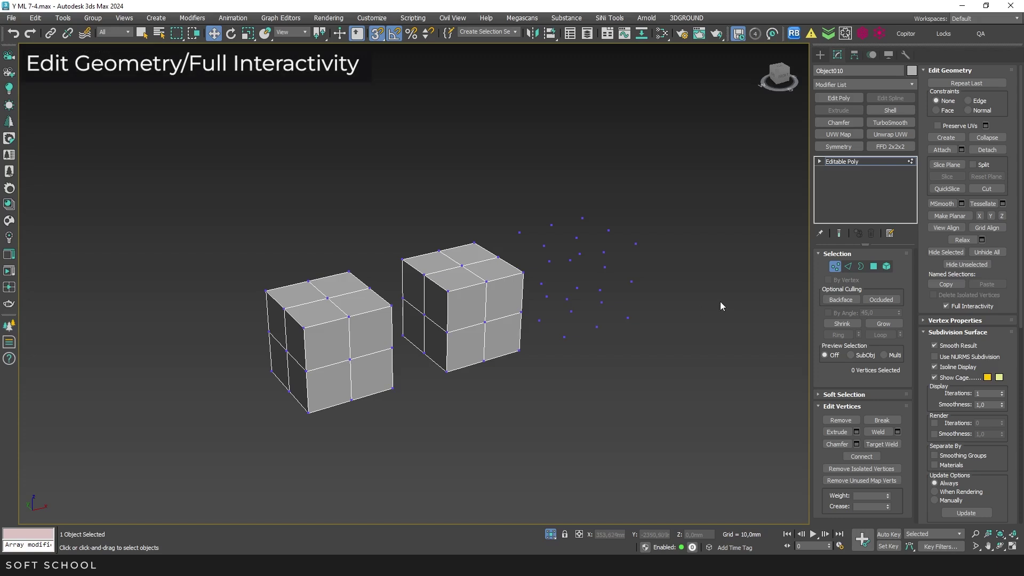
# - Turn off Full Interactivity and preview extruding the middle box's front-right top polygon to a height of about 38.2 mm
pyautogui.click(877, 265)
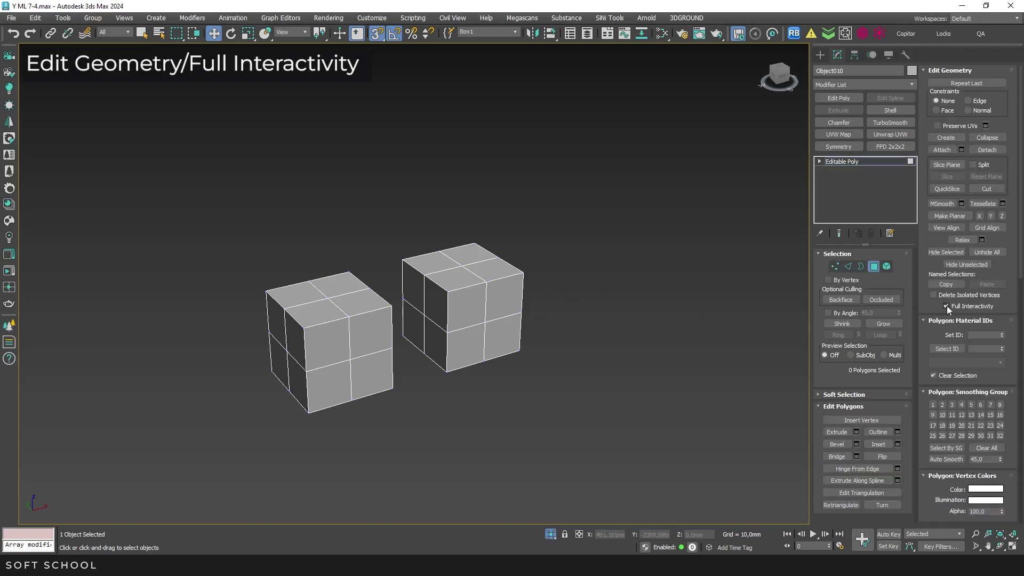
pyautogui.click(948, 307)
pyautogui.click(492, 269)
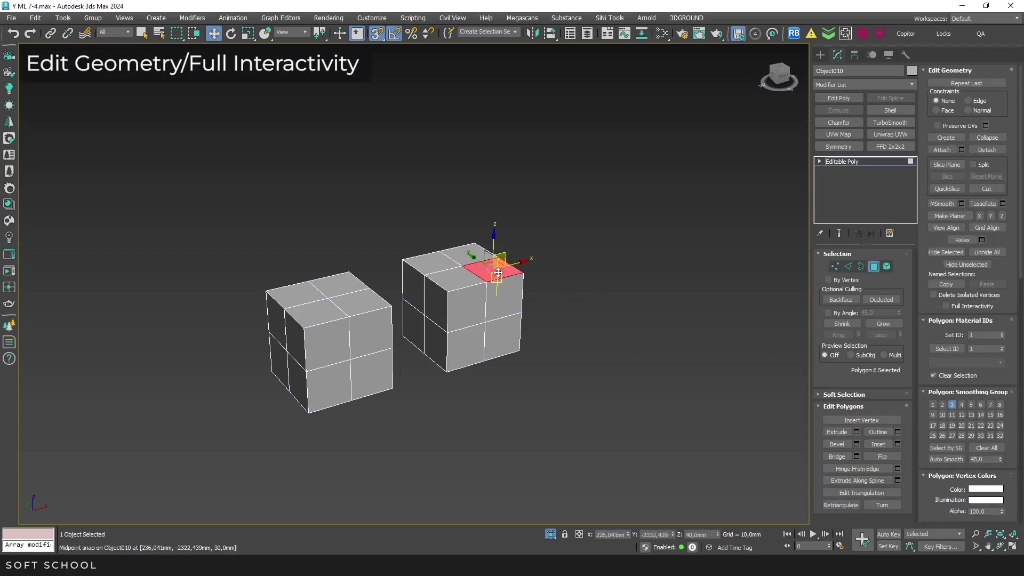
pyautogui.click(856, 432)
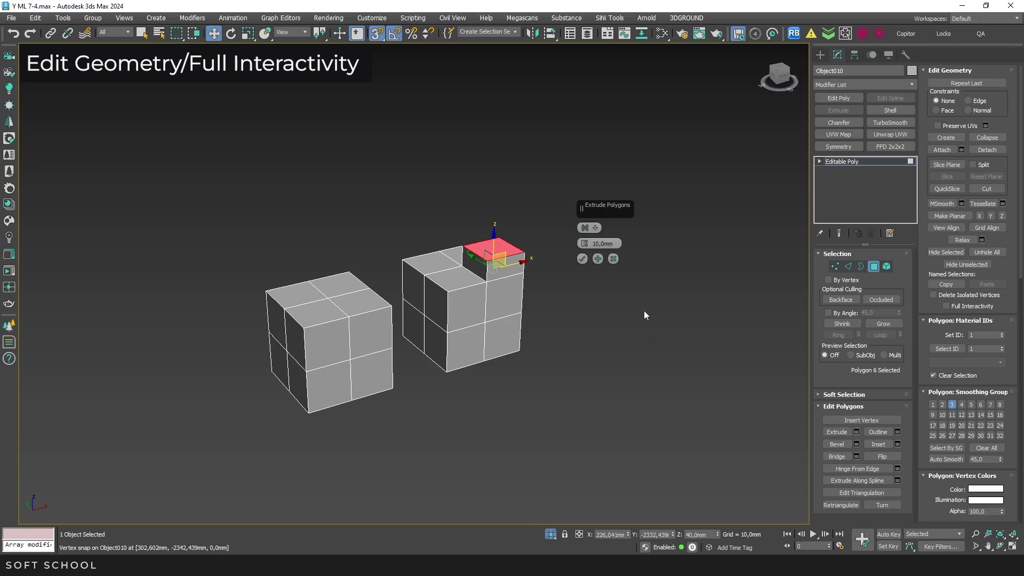
pyautogui.moveTo(583, 238); pyautogui.dragTo(584, 192)
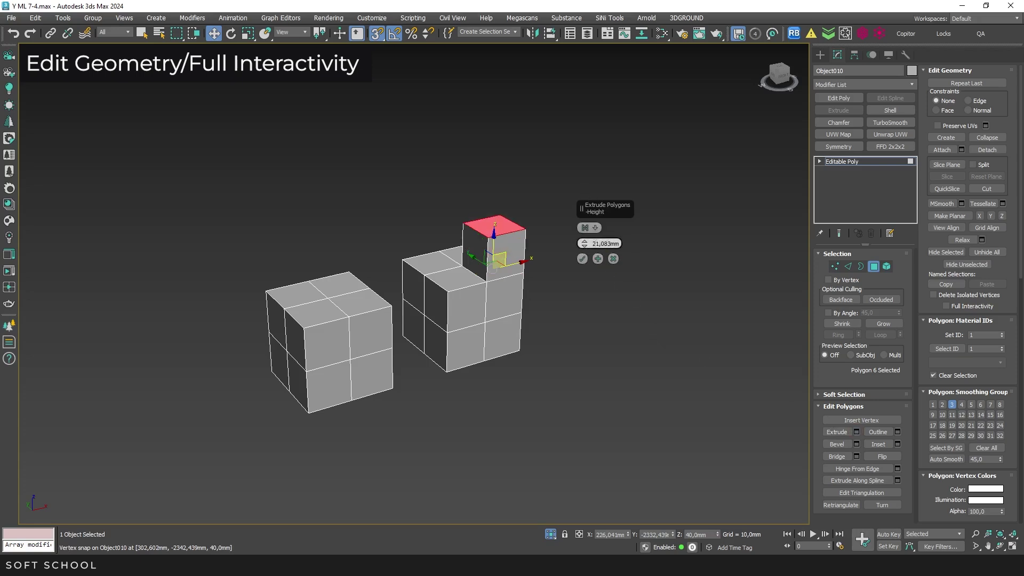
pyautogui.moveTo(585, 247); pyautogui.dragTo(585, 199)
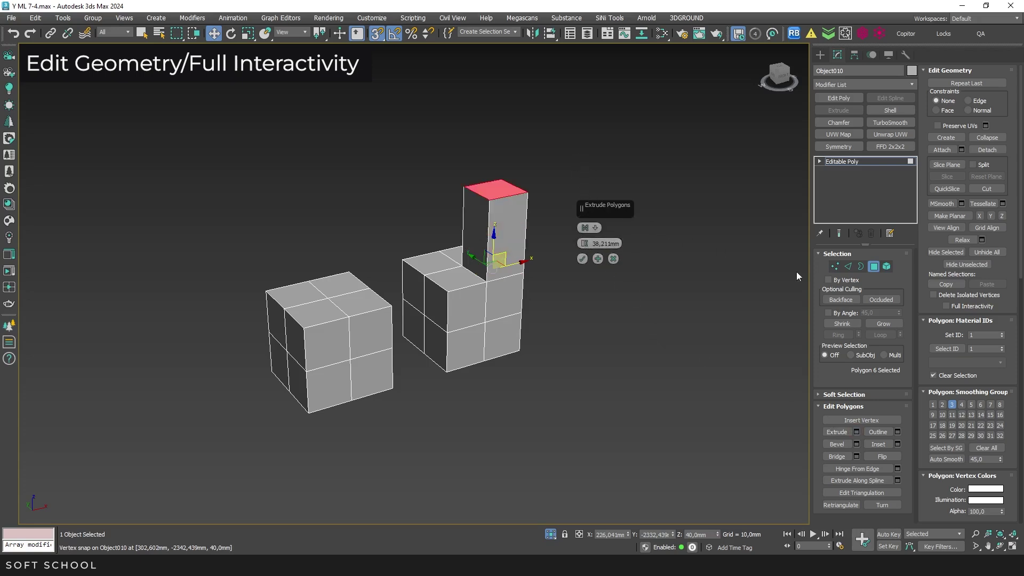
# - Turn Full Interactivity back on, adjust the extrusion height to about 35.6 mm, and apply the extrusion
pyautogui.click(945, 306)
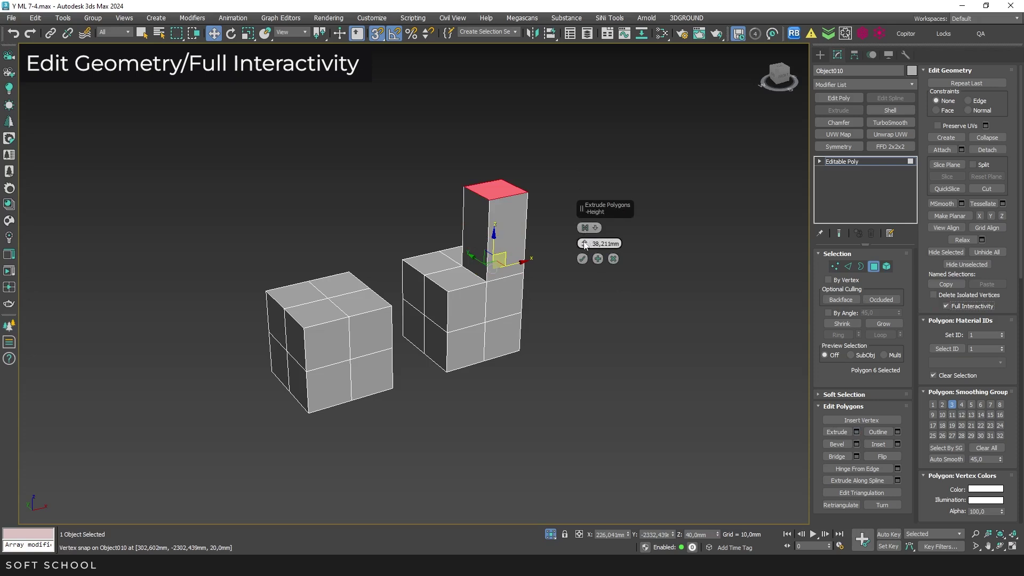
pyautogui.moveTo(584, 243); pyautogui.dragTo(581, 264)
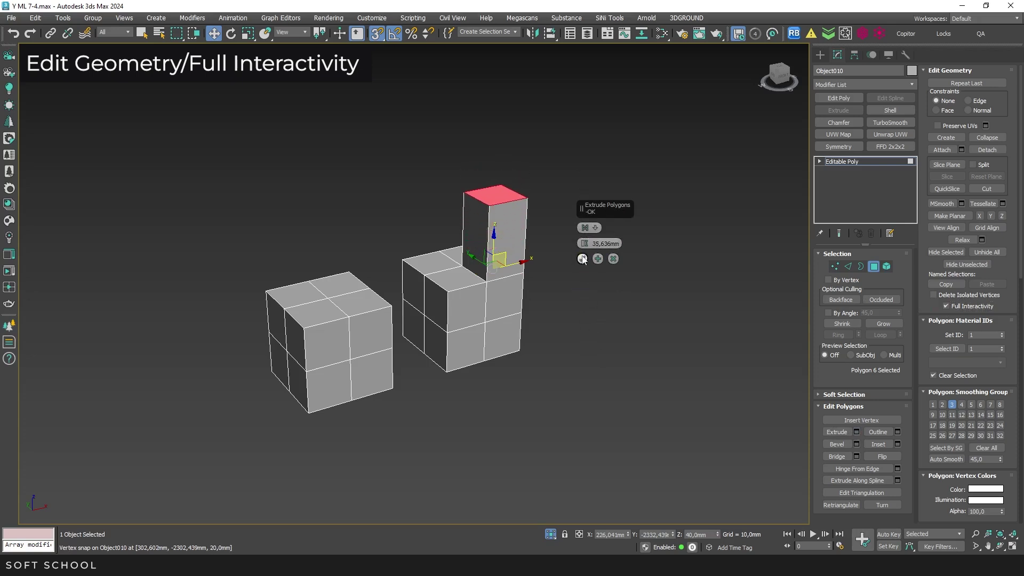
pyautogui.click(582, 259)
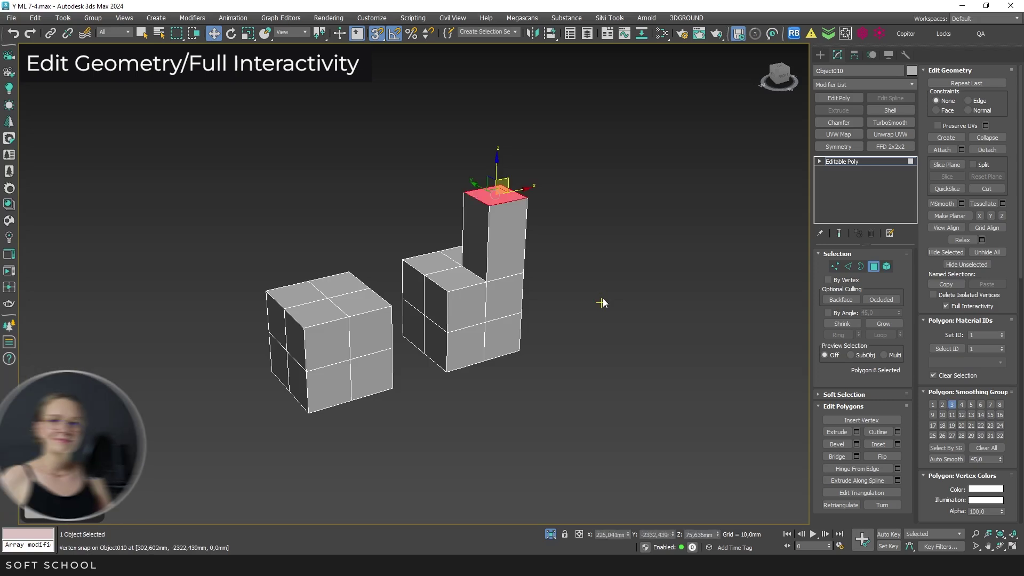
# - Undo the polygon extrusion on the middle box and clear the polygon selection
pyautogui.hotkey('ctrl', 'z')
pyautogui.click(602, 303)
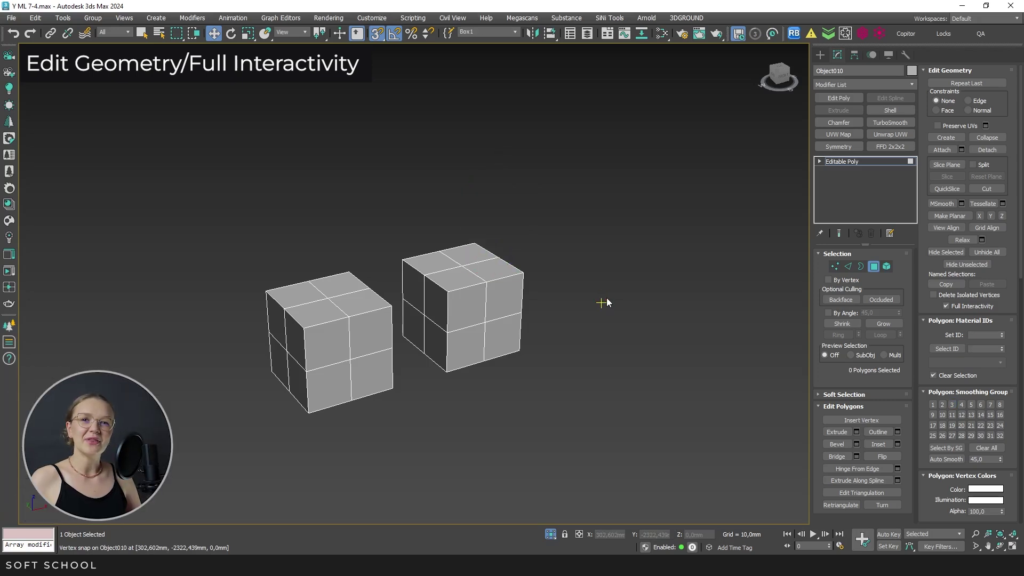